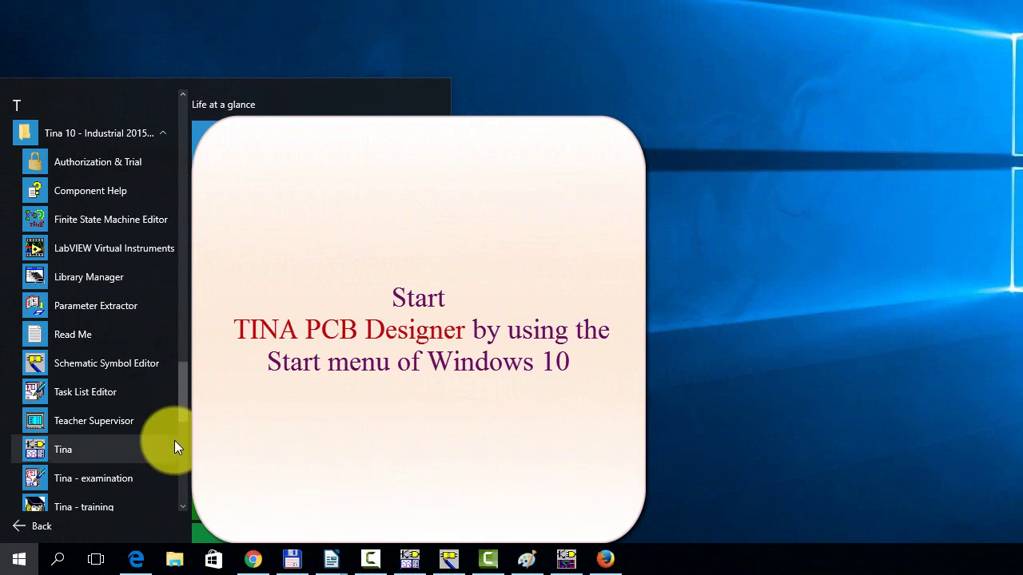
Scroll to the Tina 10 folder in the Start menu and launch TINA PCB Designer
scroll(180, 435, "down", 3)
scroll(180, 439, "down", 3)
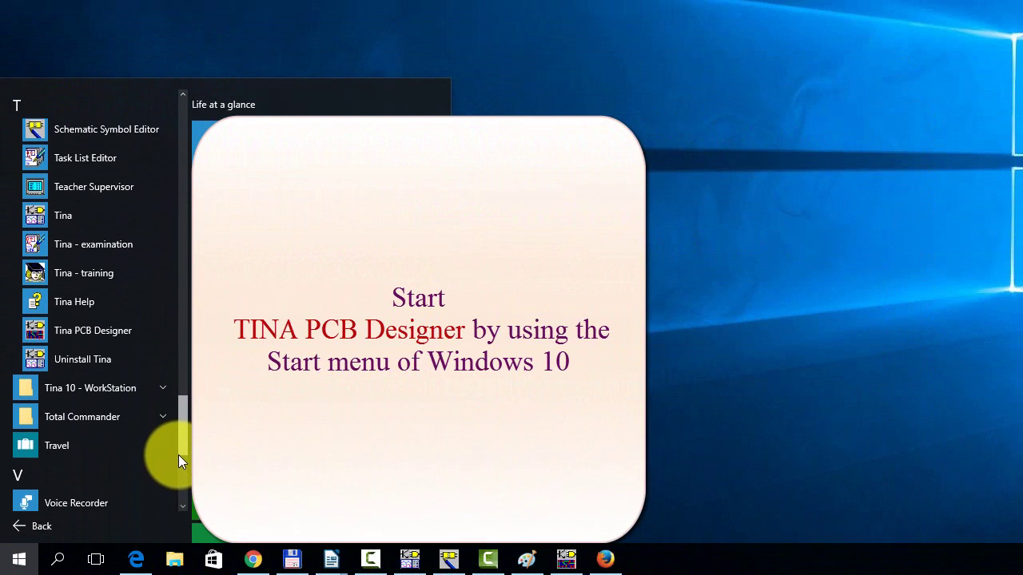
left_click(115, 321)
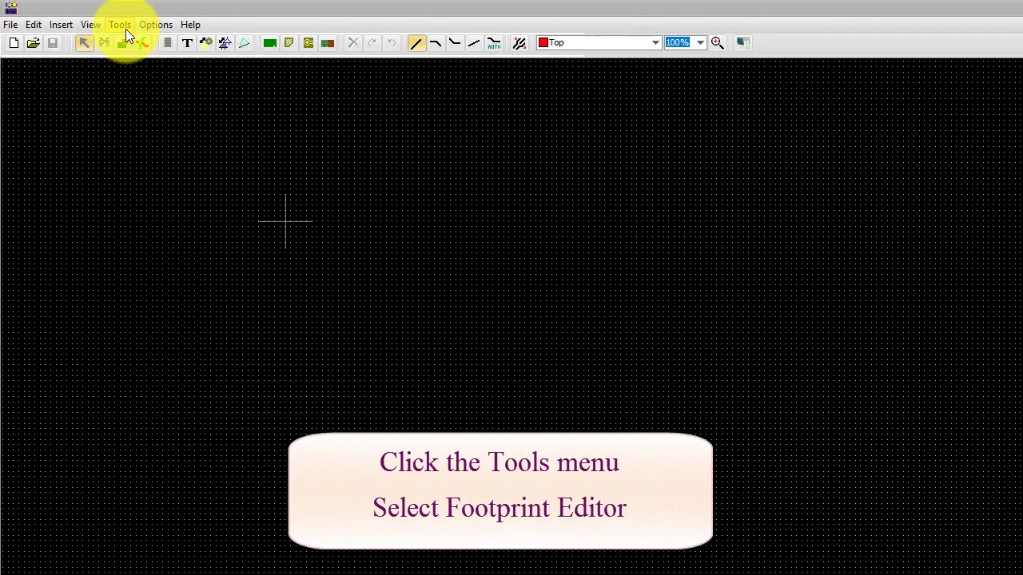
Open the Footprint Editor and set its options to unit mm with precision 3
left_click(125, 27)
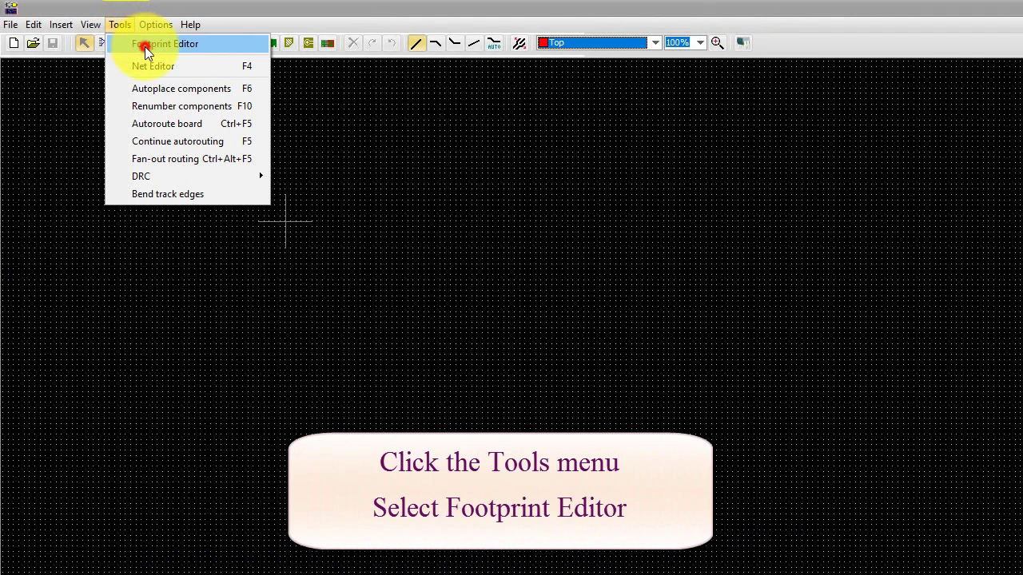
left_click(144, 45)
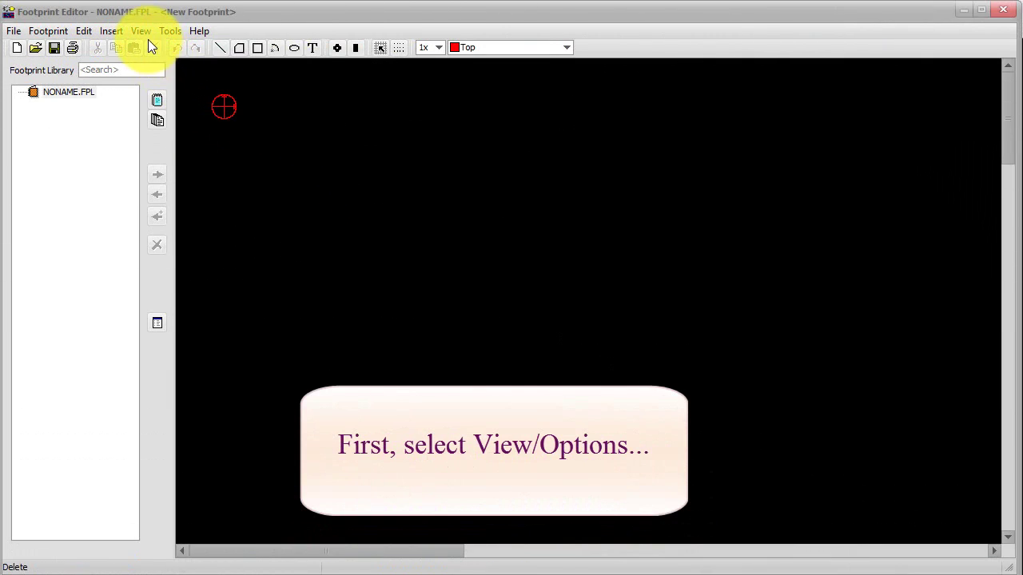
left_click(144, 32)
left_click(208, 145)
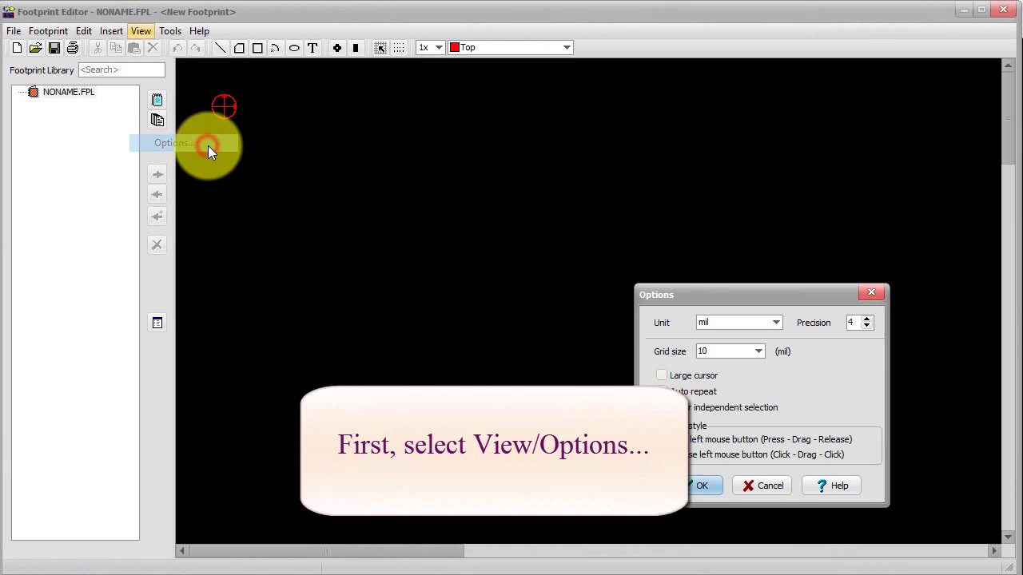
left_click_drag(730, 302, 403, 134)
left_click(446, 155)
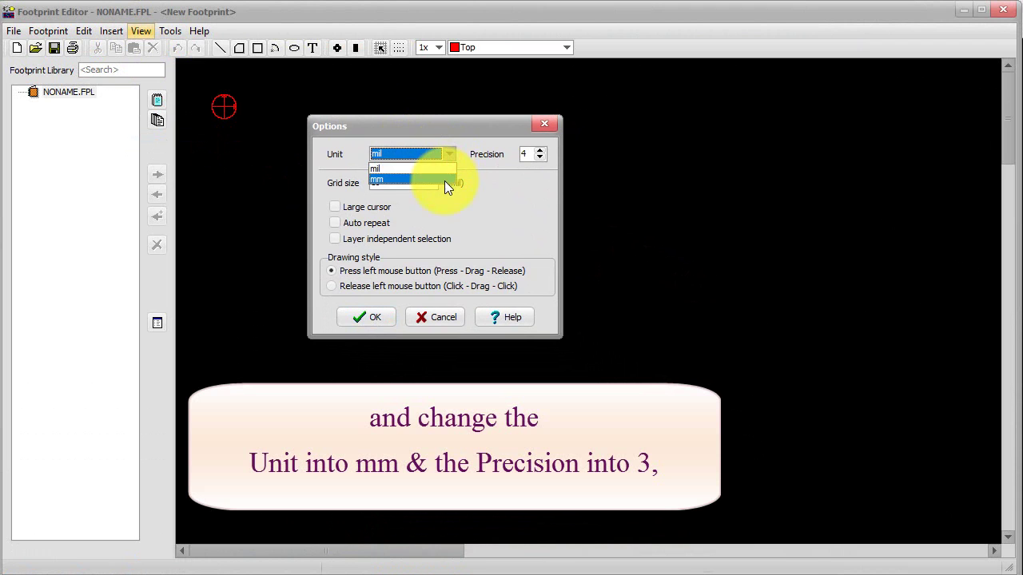
left_click(445, 182)
left_click(540, 157)
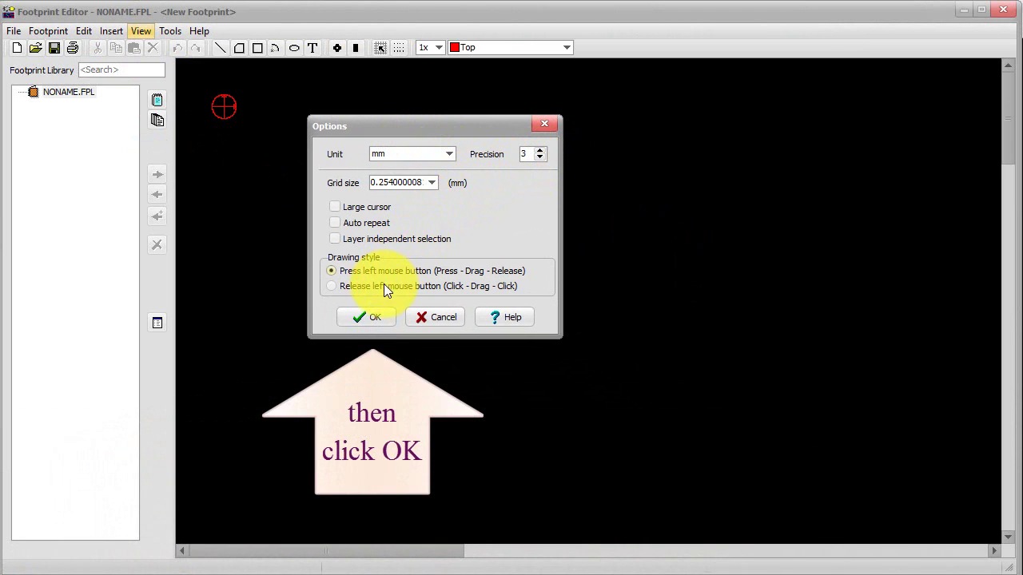
left_click(376, 316)
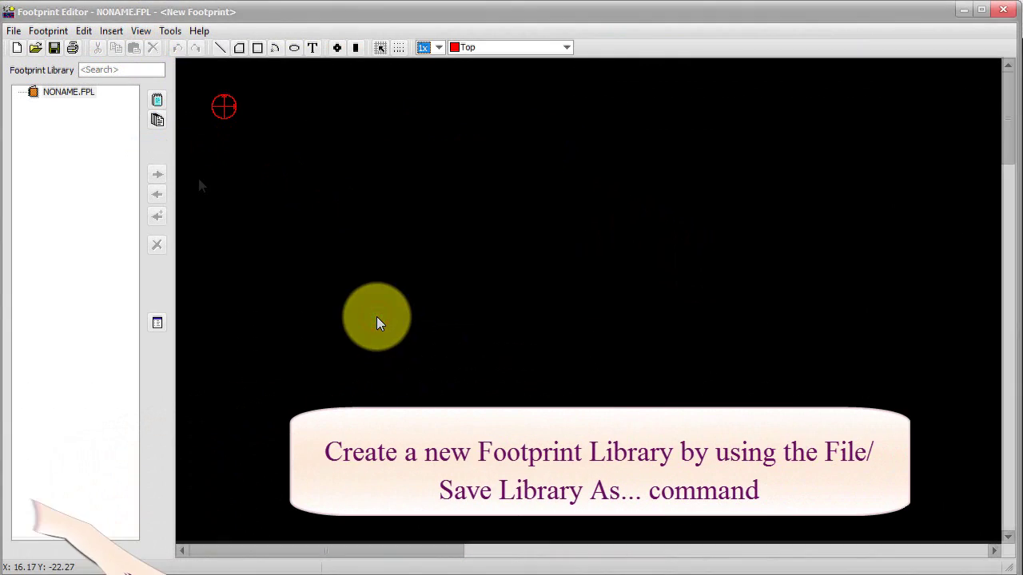
Save the library as MyPackage.FPL instead of NONAME, keeping the Private catalog folder
left_click(14, 29)
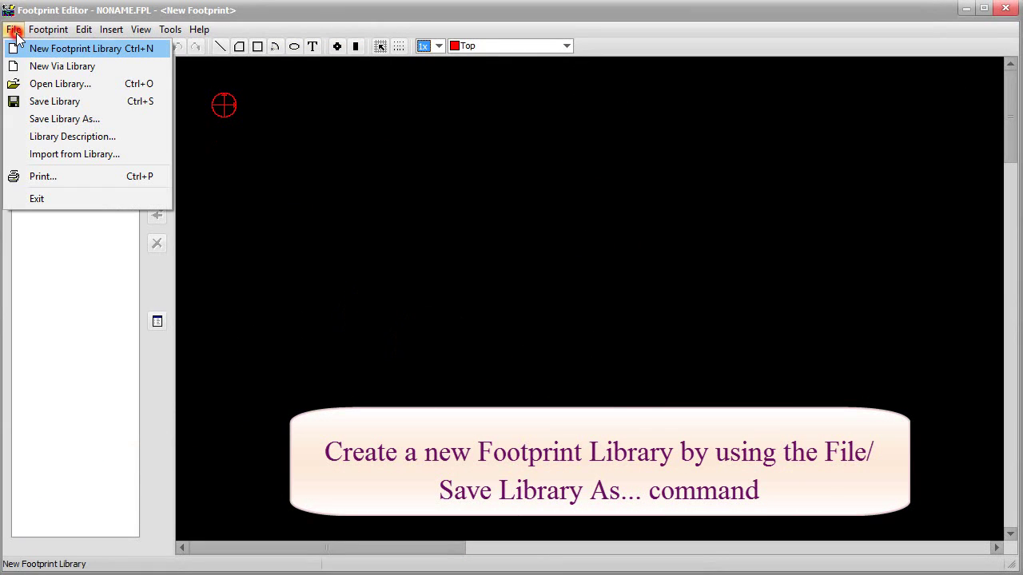
left_click(72, 120)
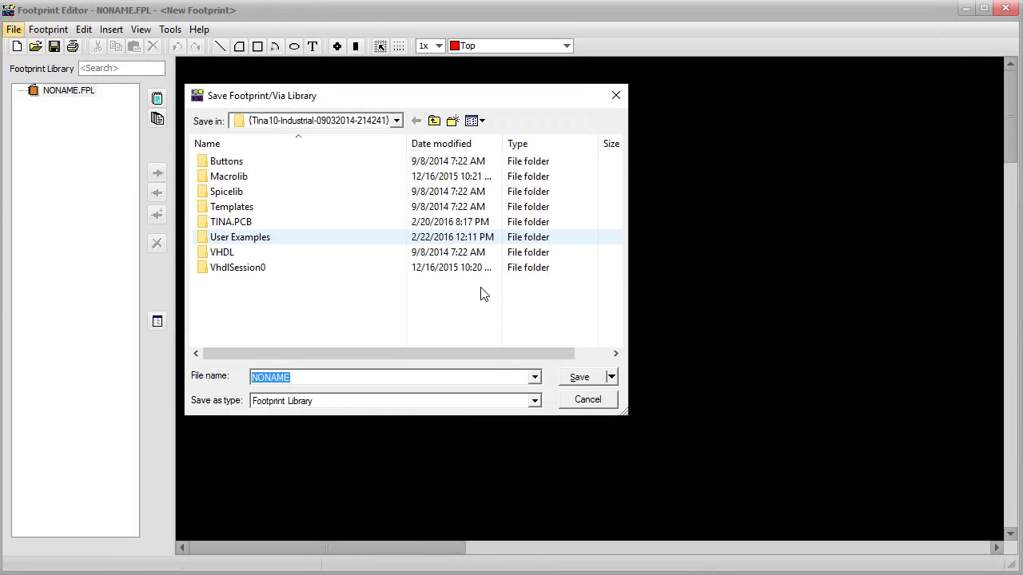
left_click(612, 377)
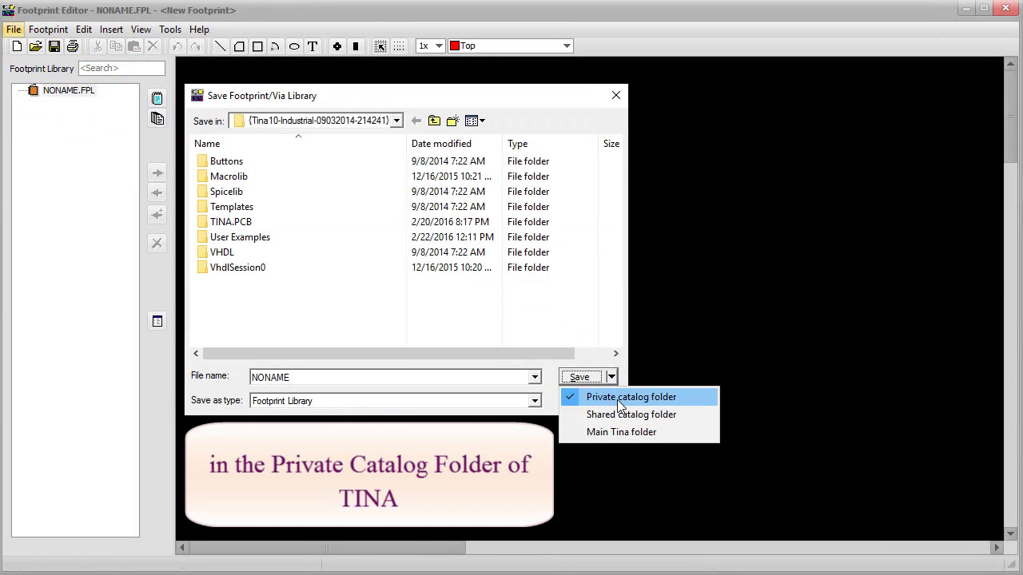
left_click(312, 376)
double_click(300, 376)
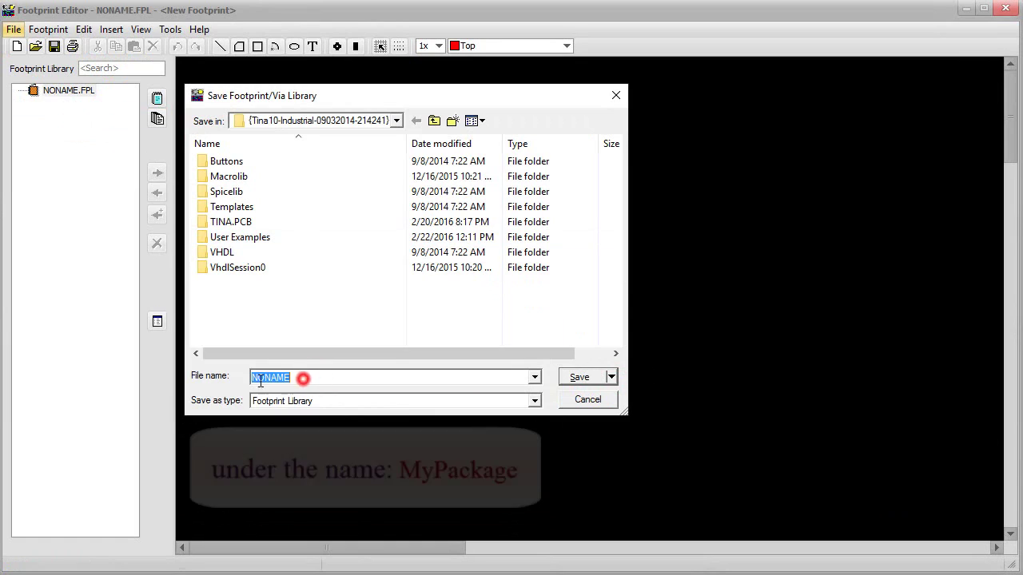
type("M")
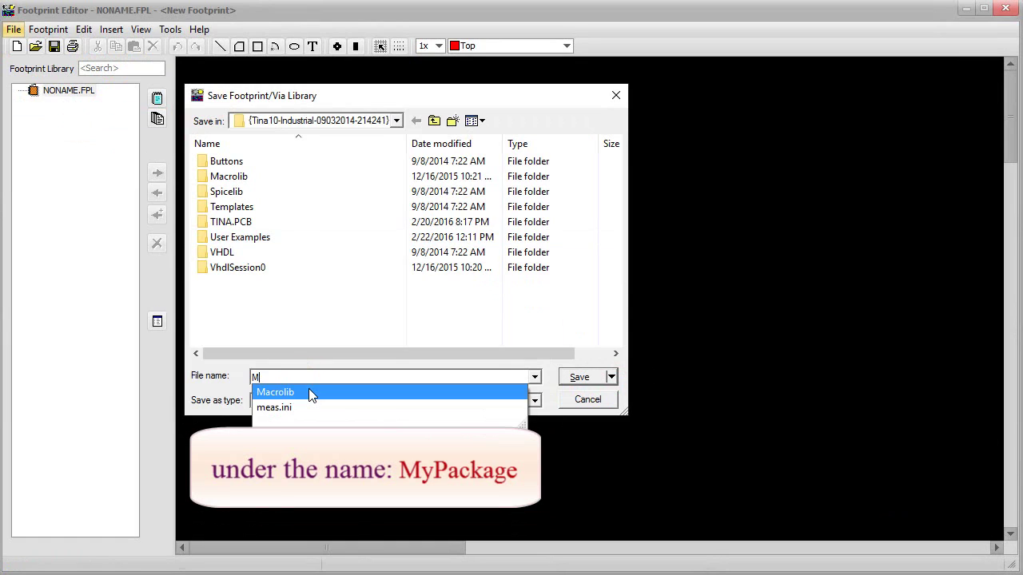
type("yPackage")
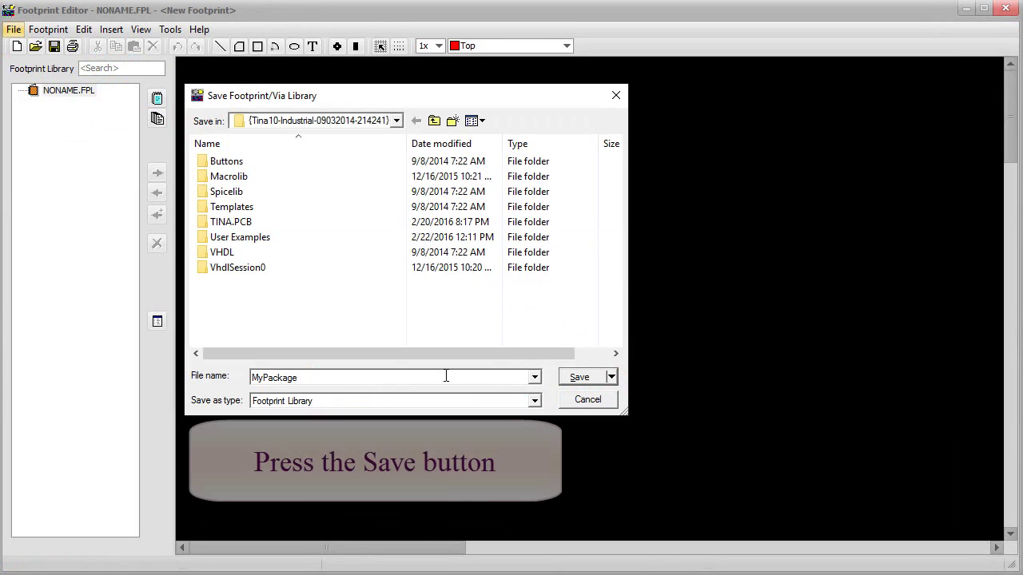
left_click(582, 378)
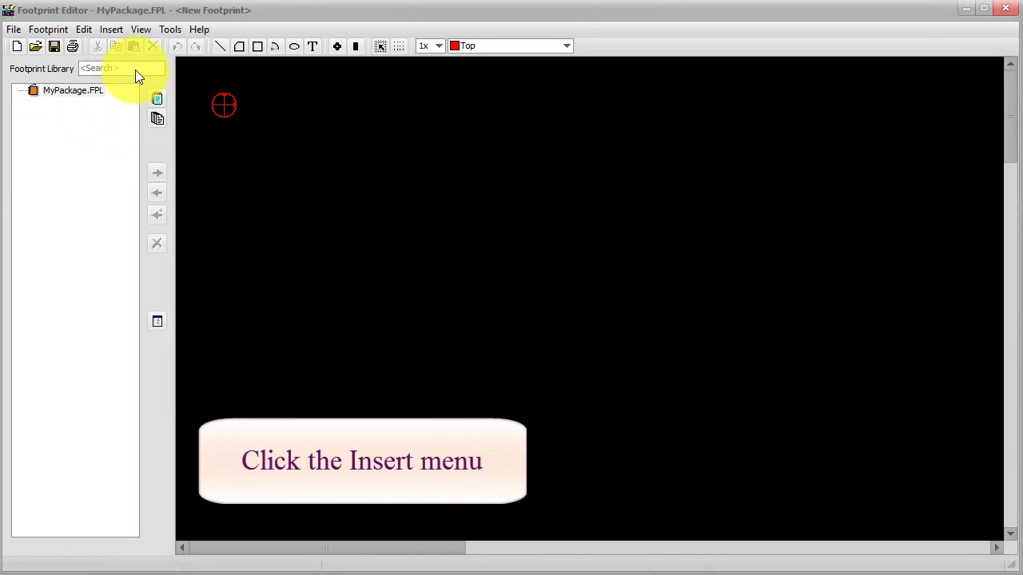
In the IC Wizard, define a 12-pin Surface mounted SO package: 0.3×0.65 mm pads, 0.5/2.95 mm spacing
left_click(117, 32)
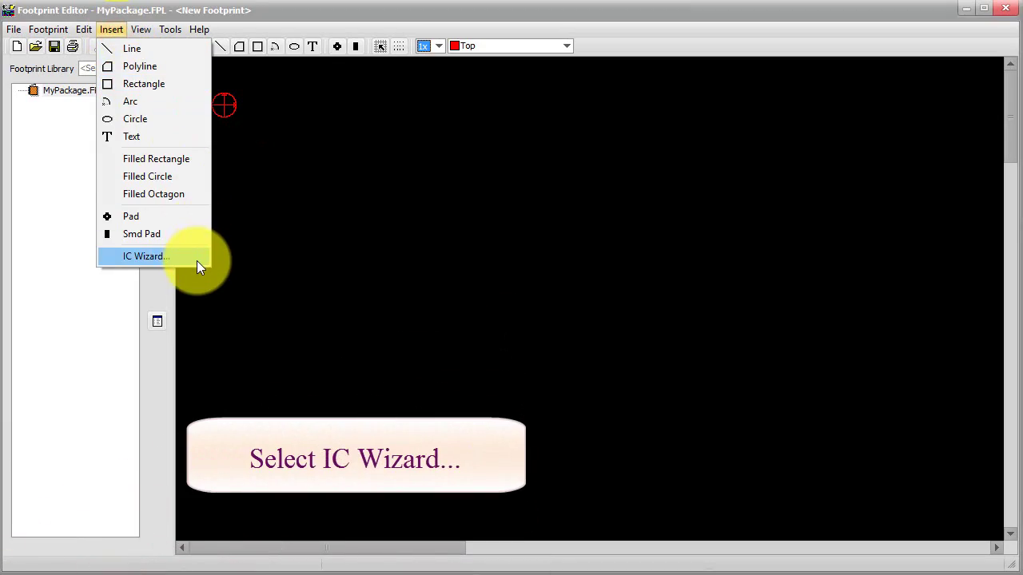
left_click(197, 260)
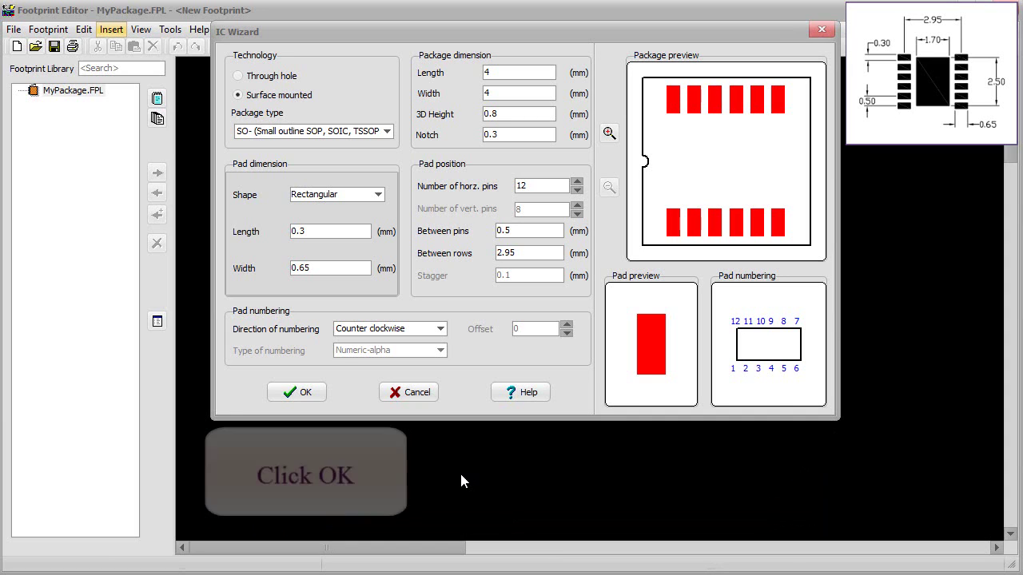
left_click(301, 393)
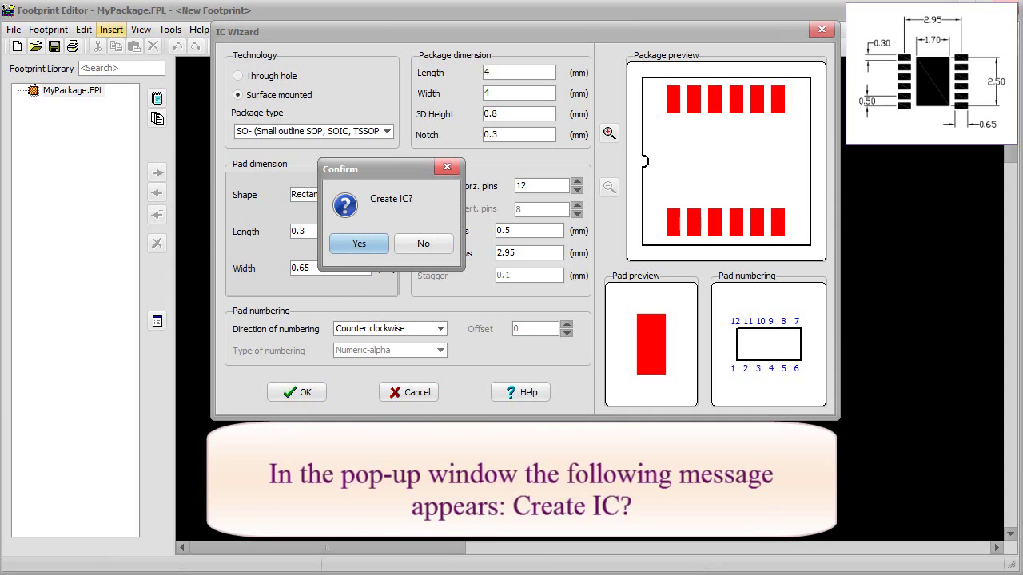
Confirm creating the IC footprint and zoom the canvas to 5x
left_click(363, 248)
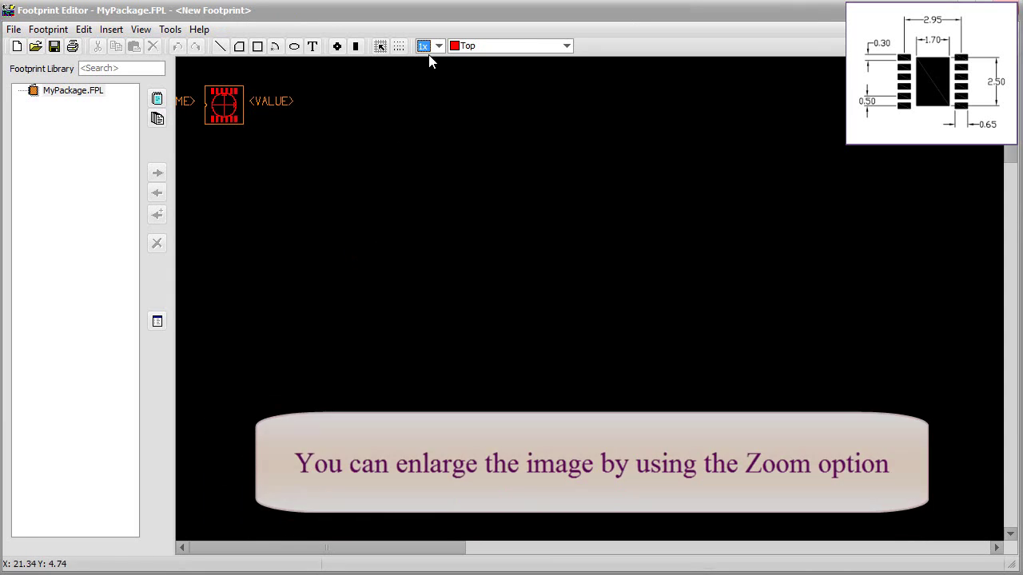
left_click(440, 46)
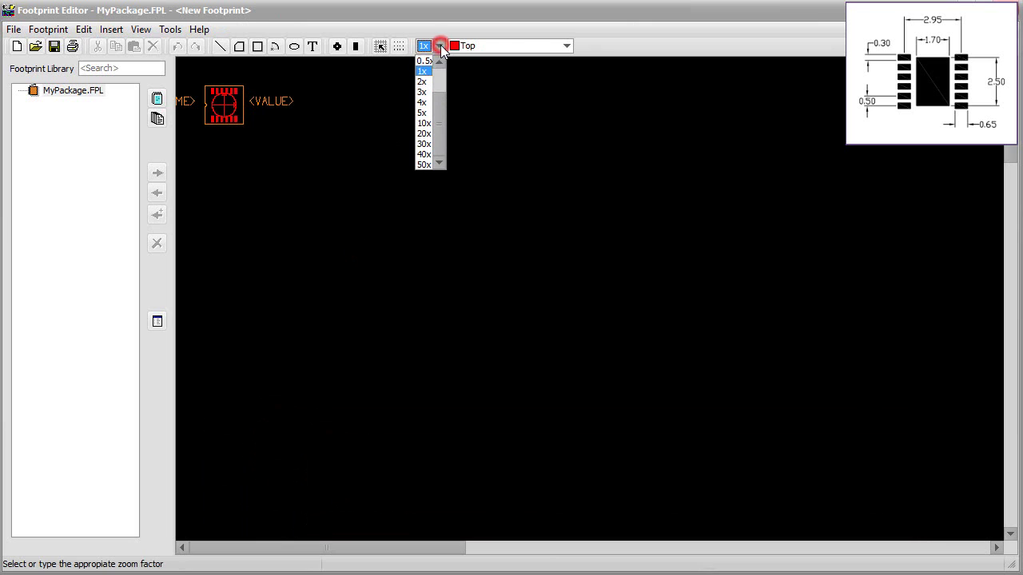
left_click(423, 113)
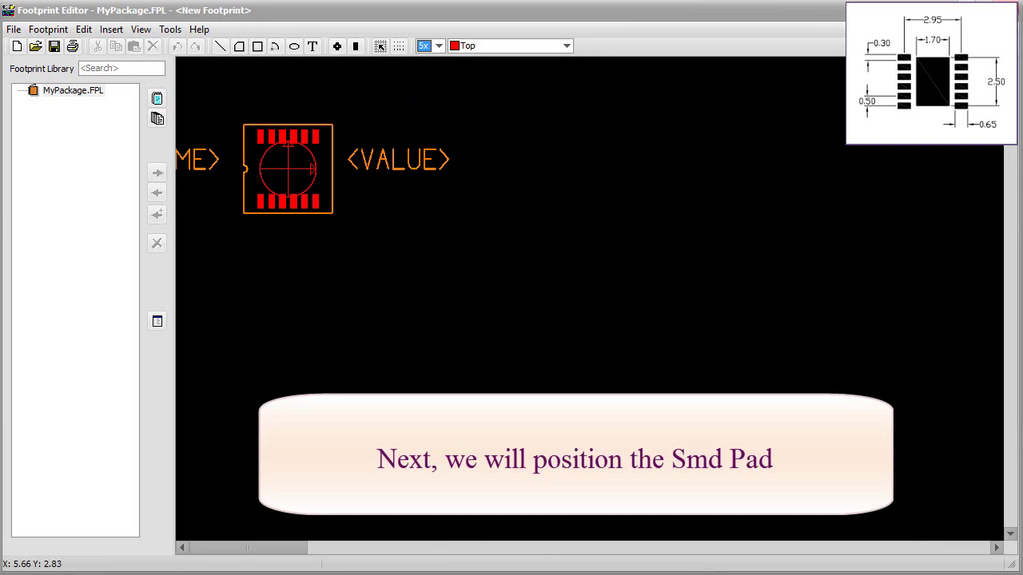
left_click(428, 118)
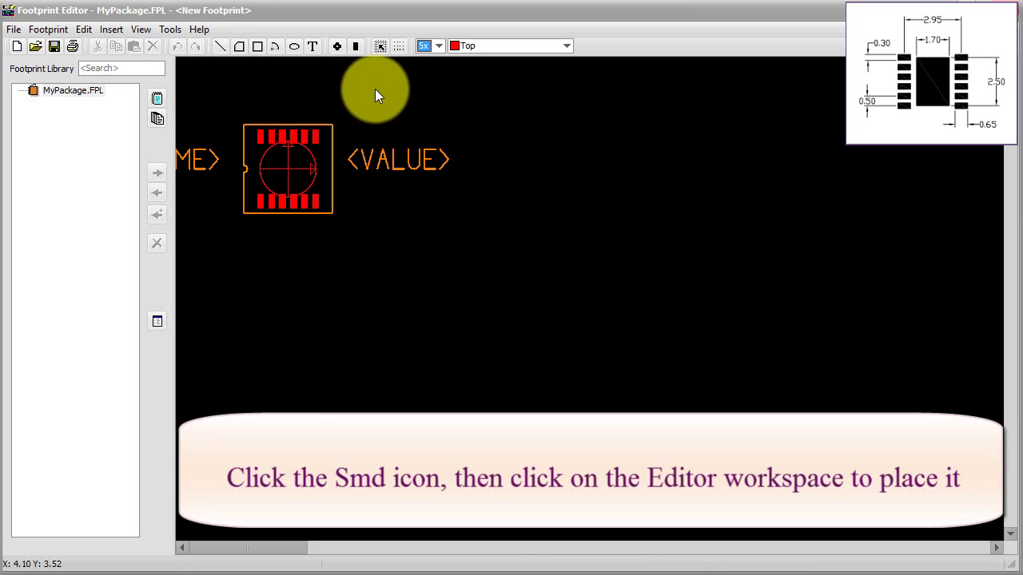
Place a new SMD pad and set its center to X 0, Y 0
left_click(354, 48)
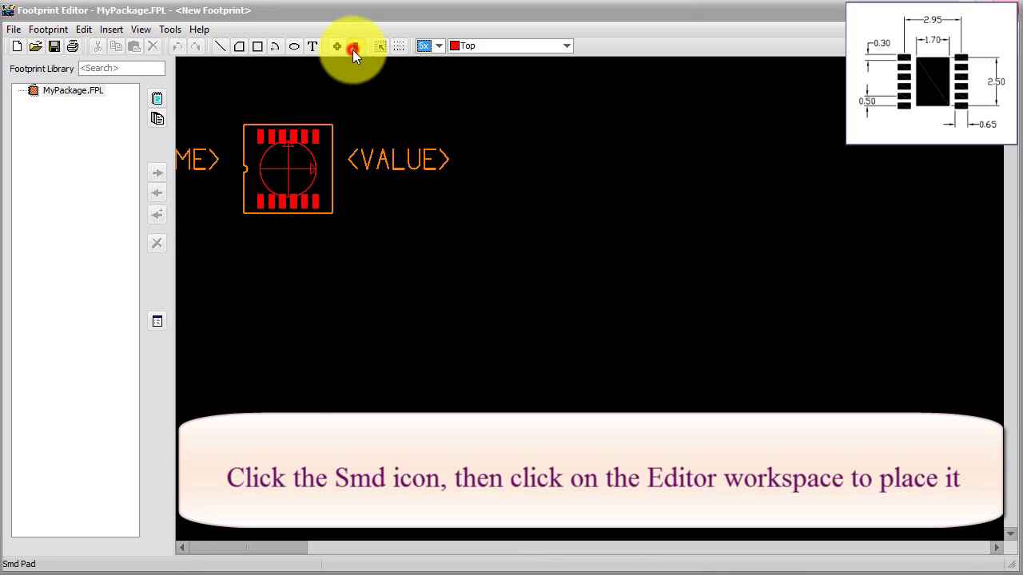
left_click(369, 92)
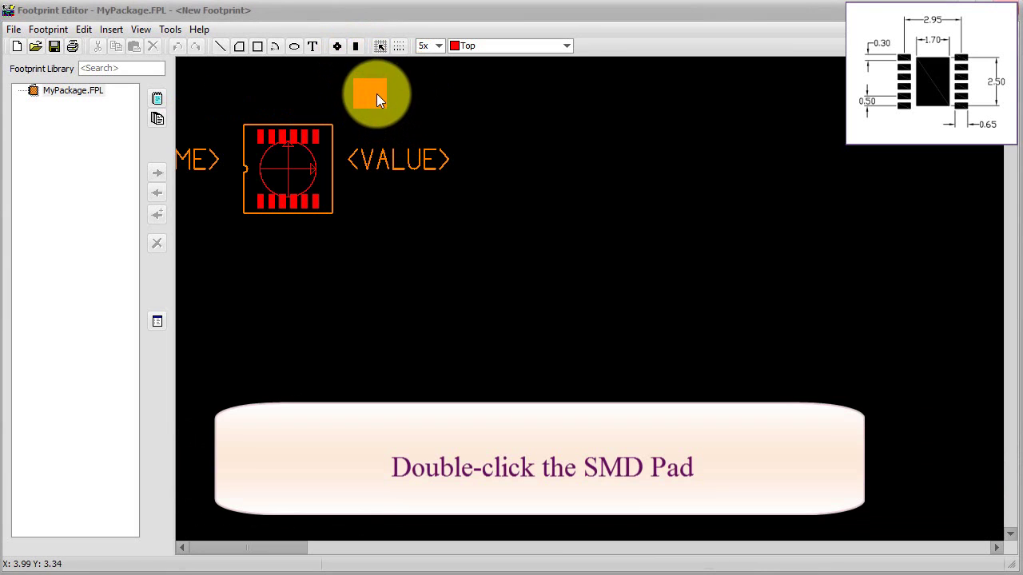
double_click(376, 93)
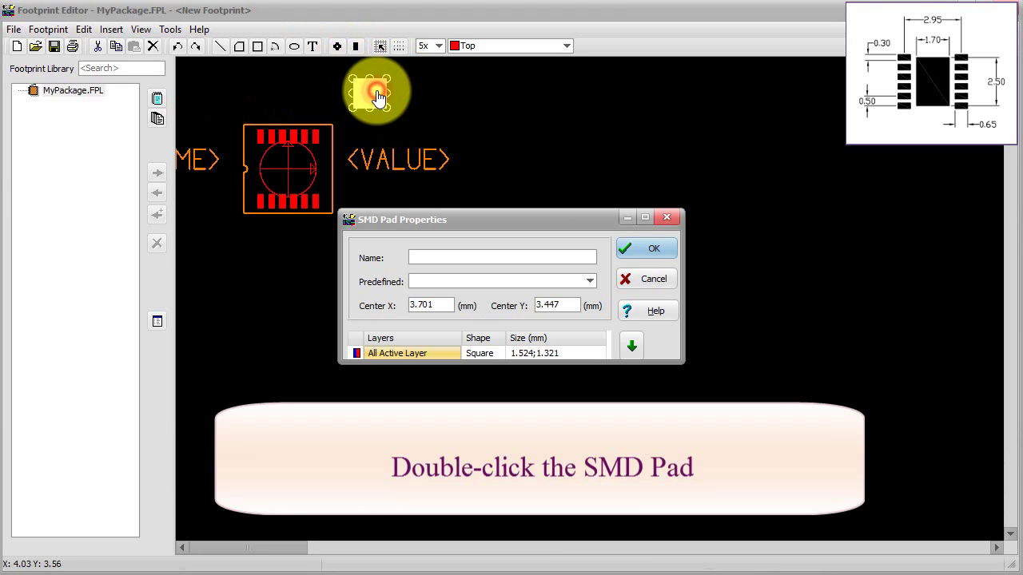
left_click(424, 259)
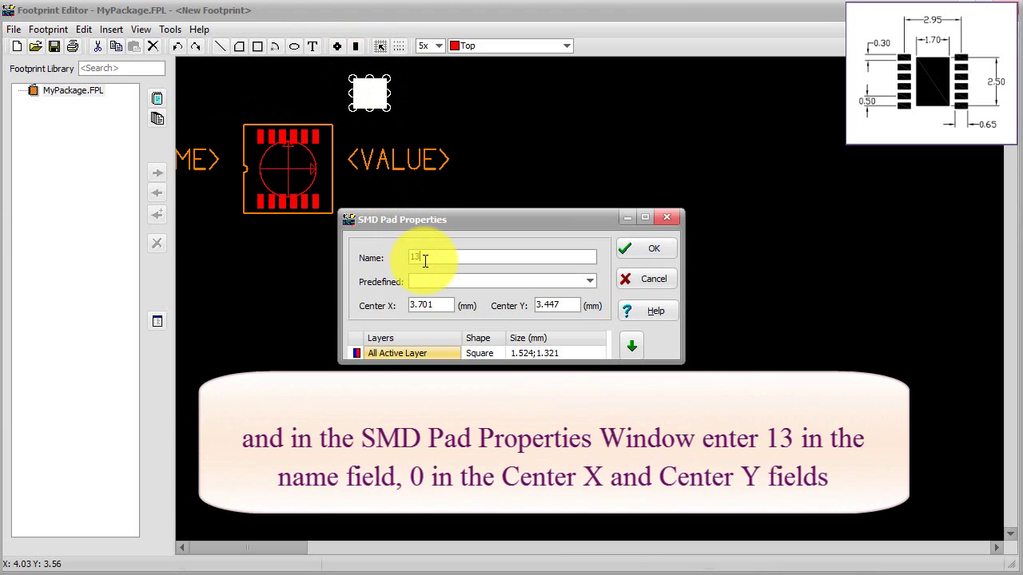
double_click(431, 305)
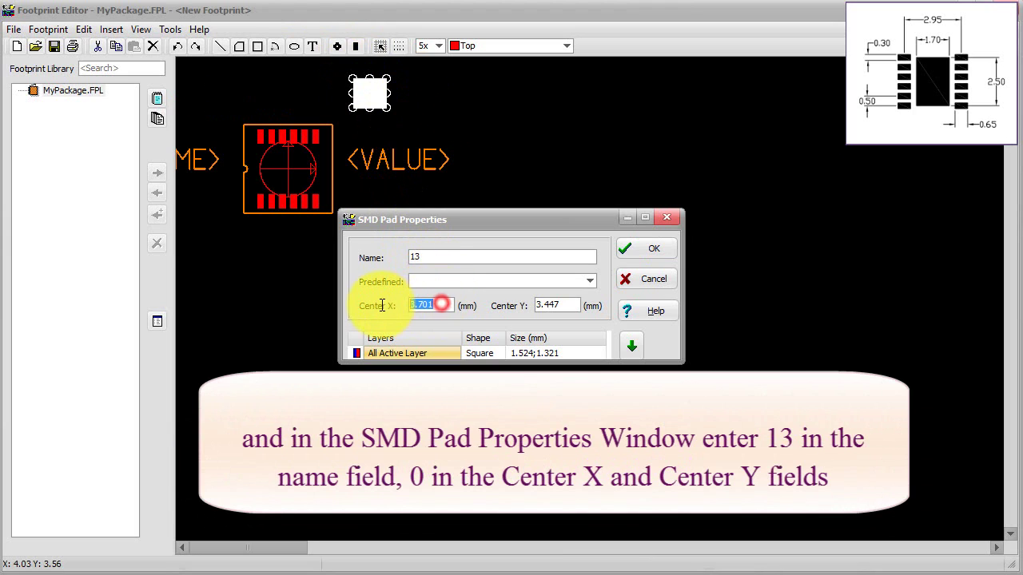
type("0")
double_click(584, 305)
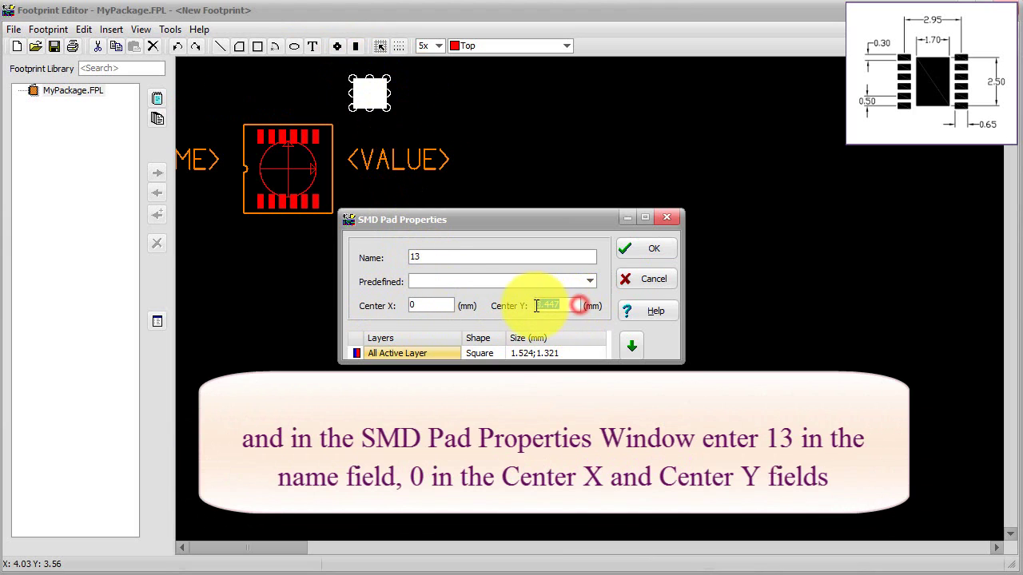
type("0")
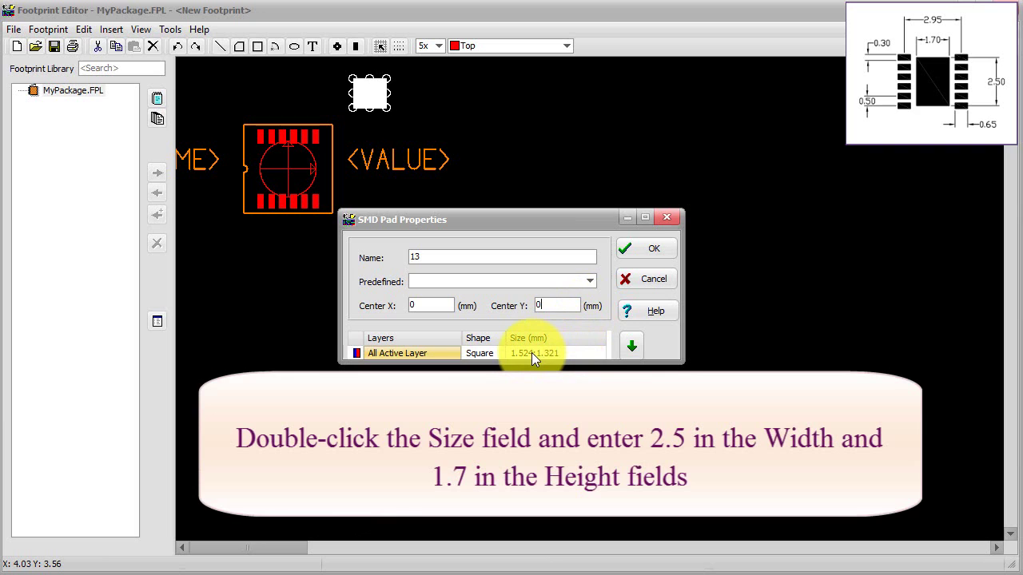
Size the center pad 2.5 × 1.7 mm and accept its properties
double_click(531, 352)
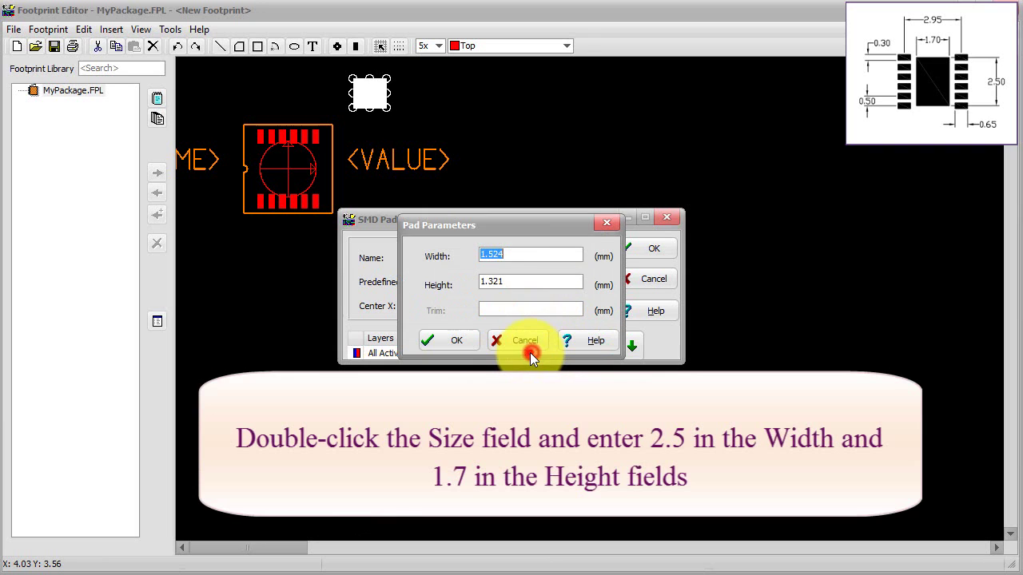
double_click(505, 256)
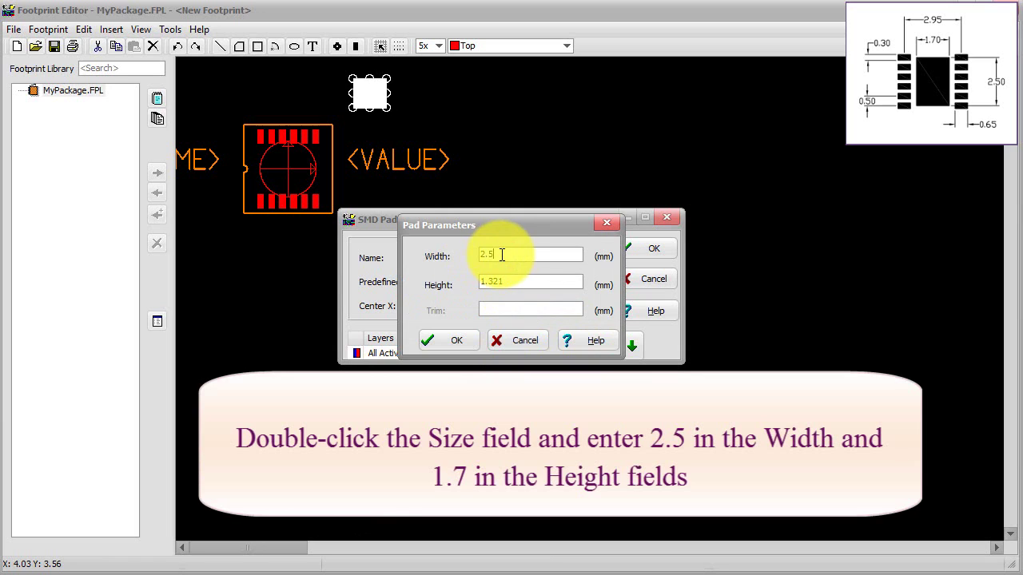
type("2.5")
double_click(513, 278)
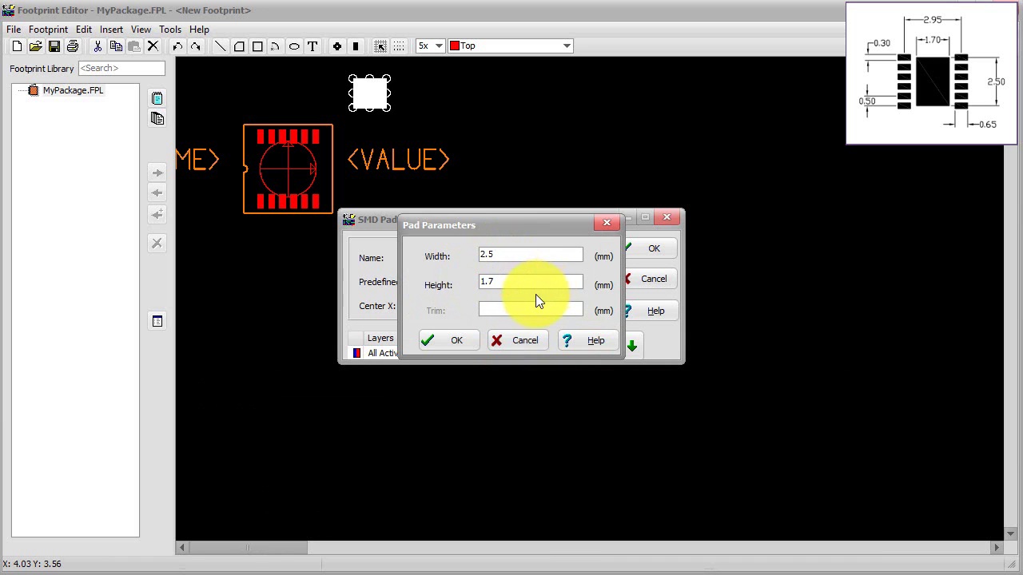
left_click(446, 340)
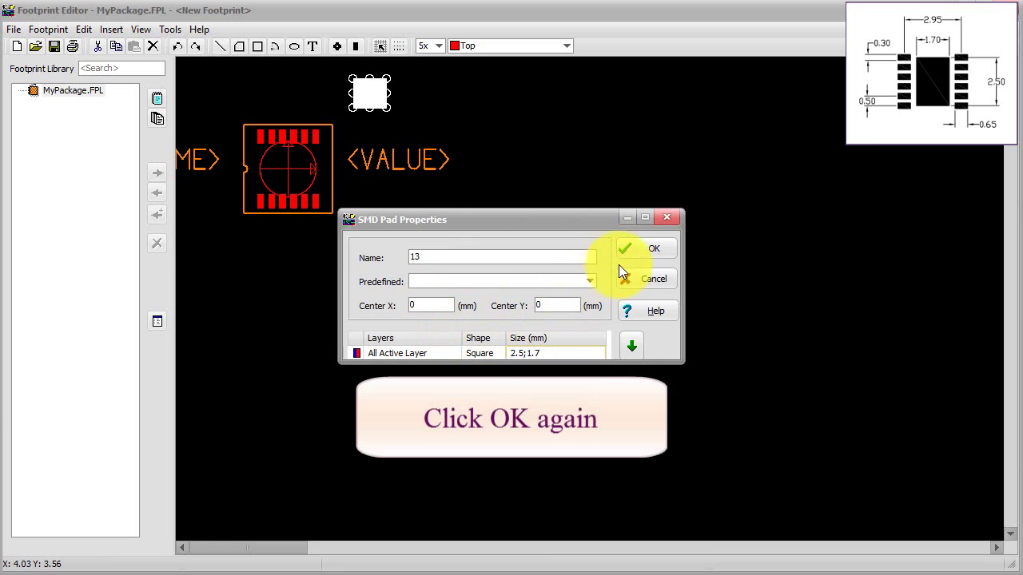
left_click(639, 252)
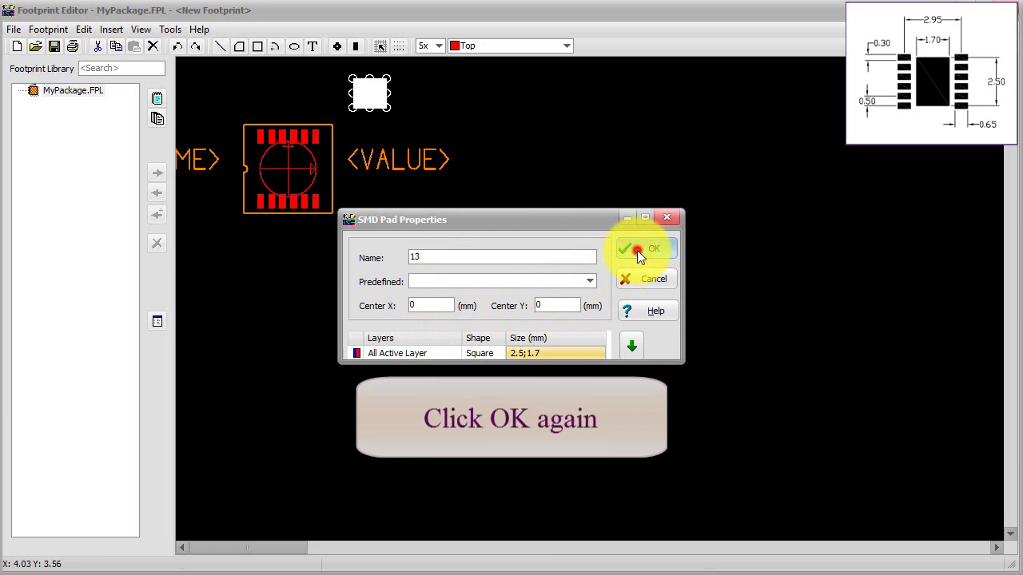
left_click(590, 263)
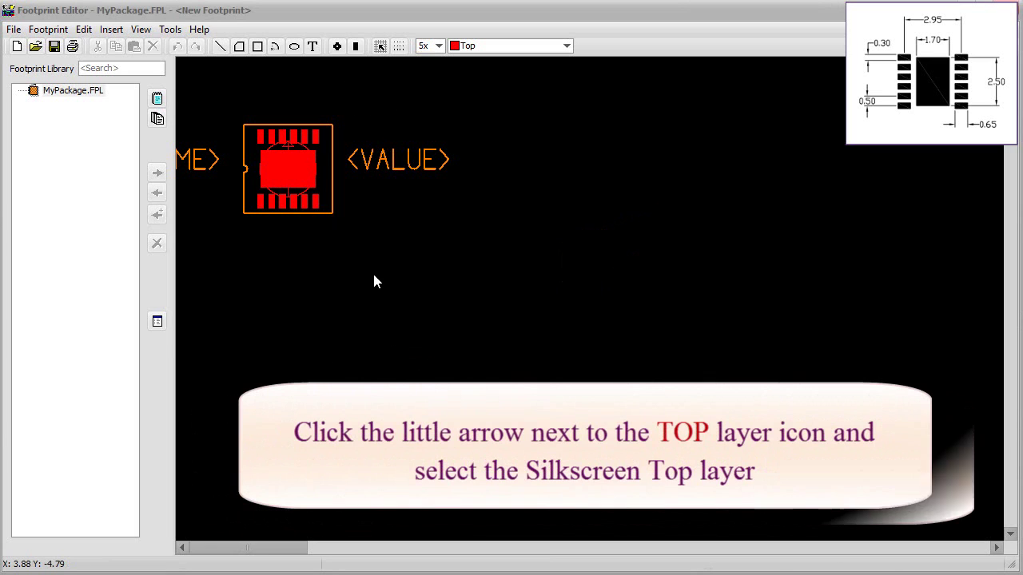
On the Silkscreen Top layer, stack the <NAME> and <VALUE> labels just above the footprint
left_click(563, 46)
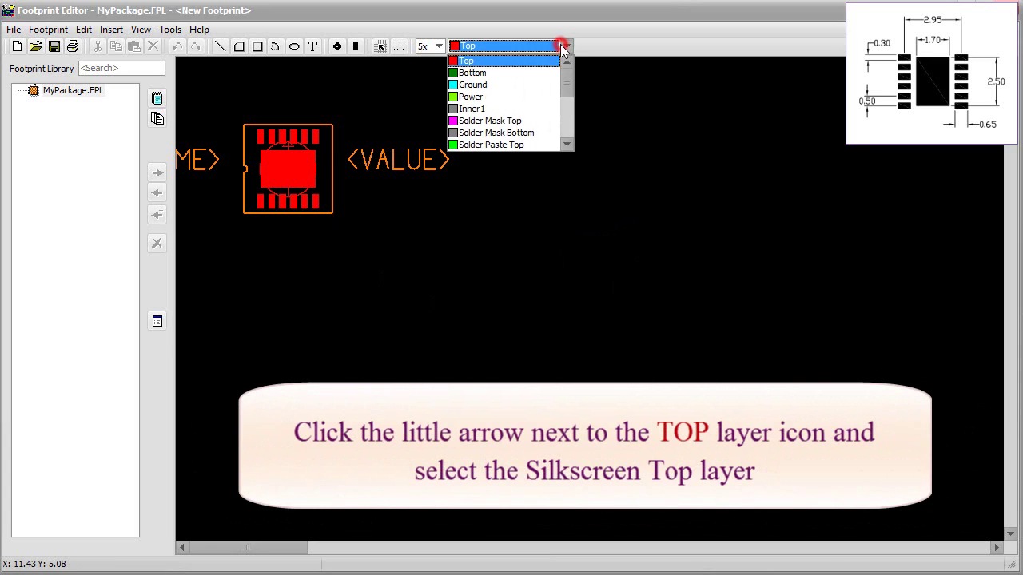
left_click_drag(566, 71, 571, 99)
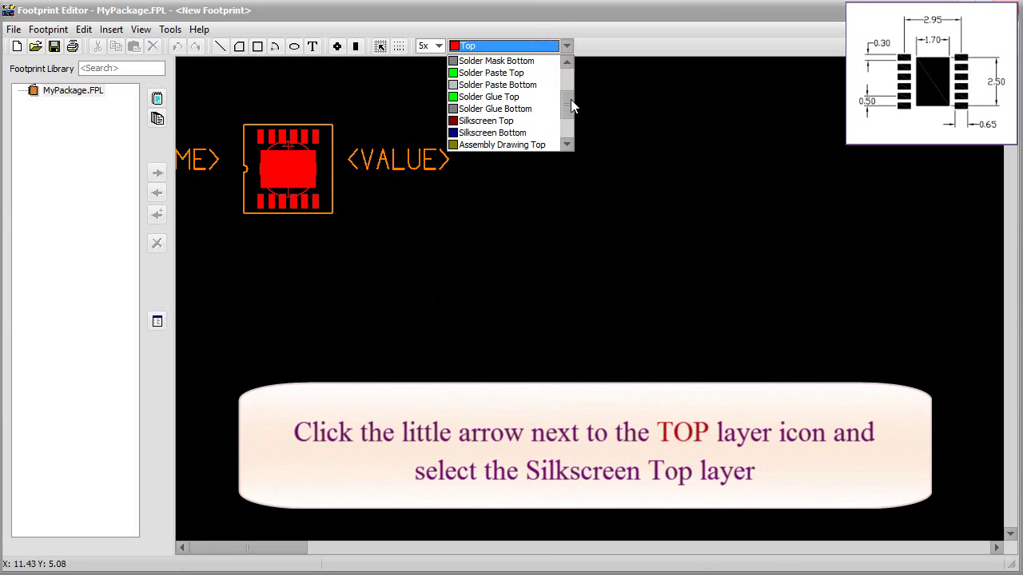
left_click(513, 124)
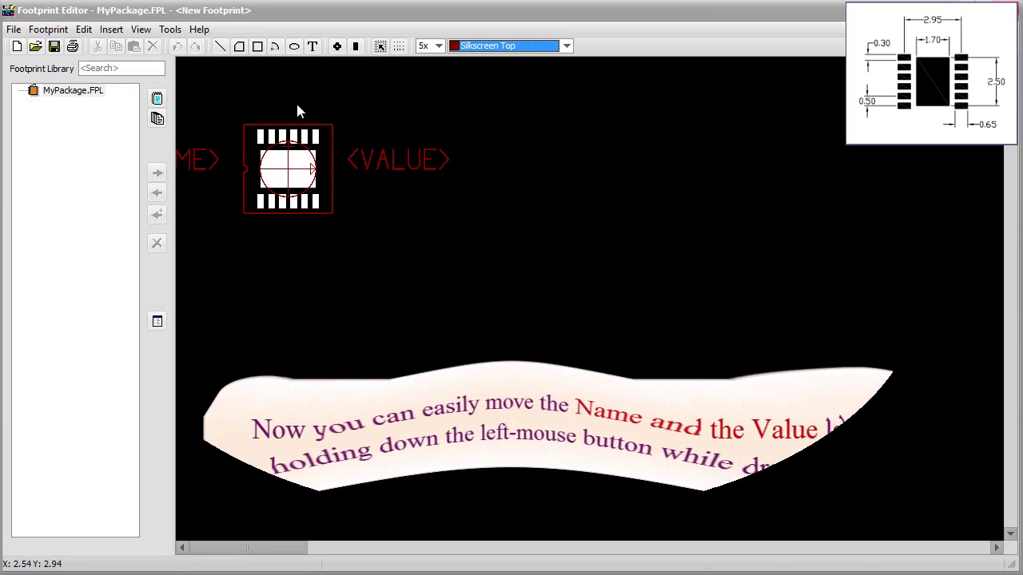
left_click(192, 162)
left_click_drag(213, 137, 299, 75)
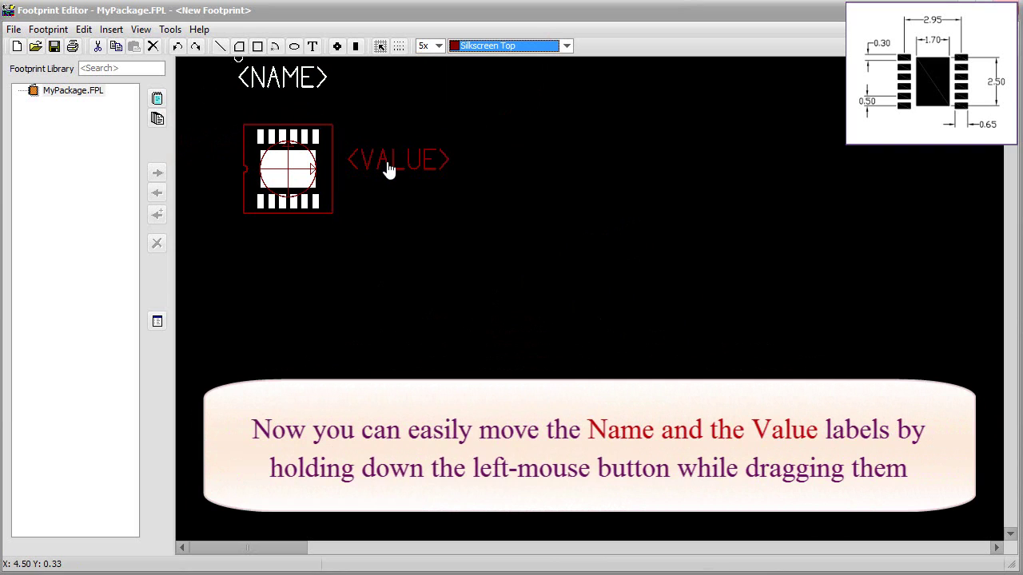
left_click_drag(387, 160, 271, 108)
left_click(390, 125)
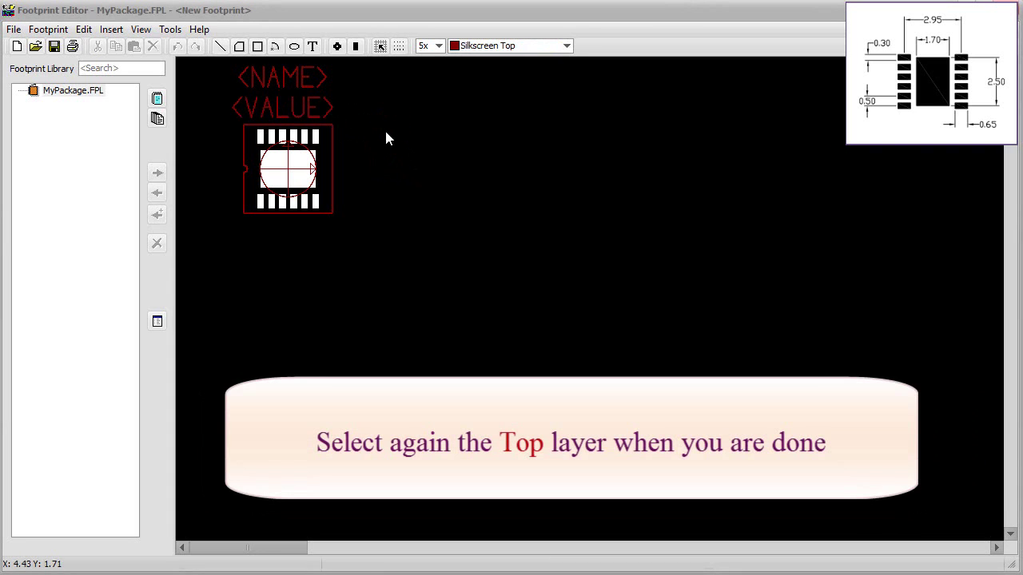
Switch the working layer back to Top
left_click(566, 46)
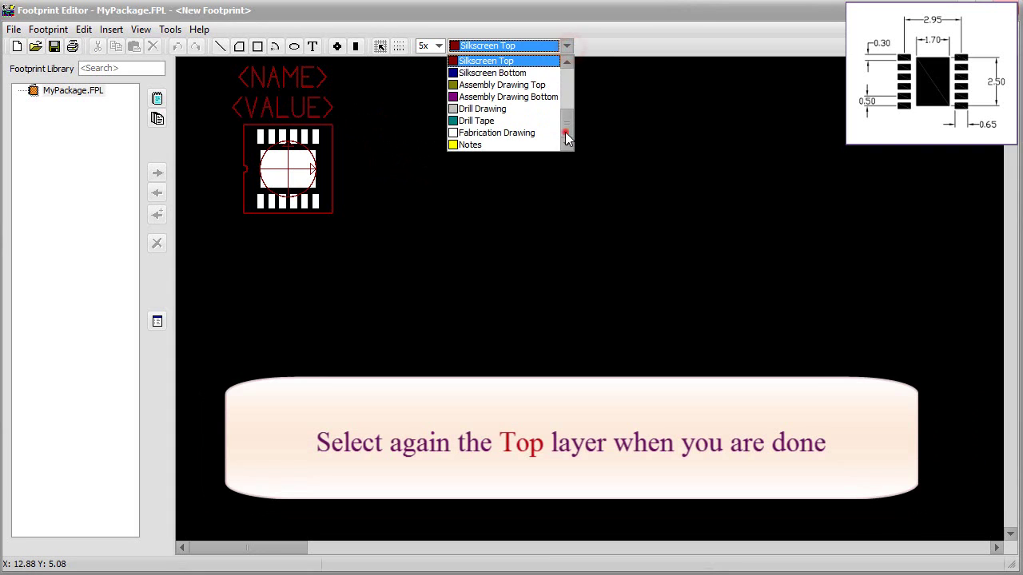
scroll(569, 132, "up", 3)
left_click(538, 62)
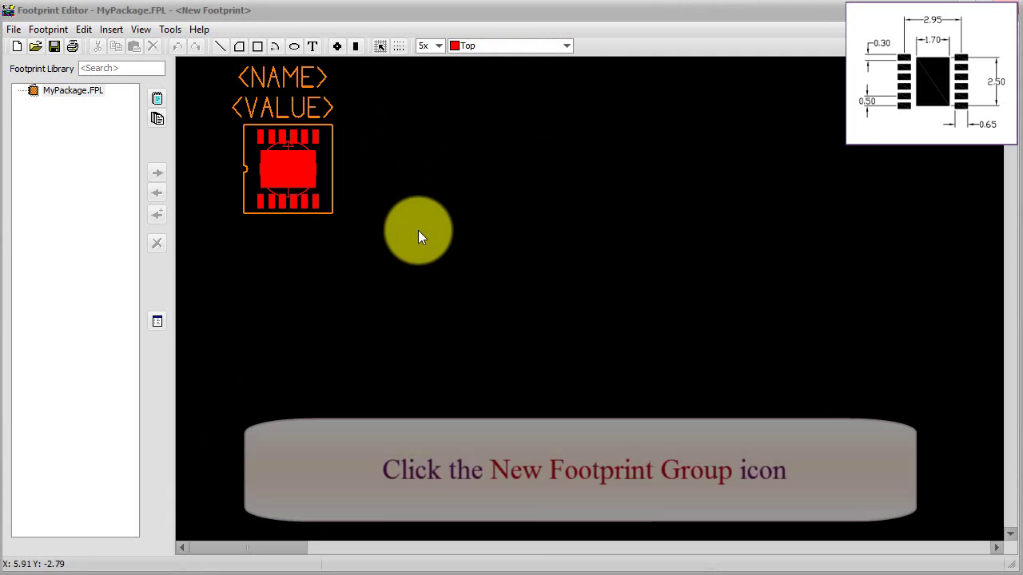
Create a new footprint group in MyPackage.FPL and rename it from <New group> to SON
left_click(160, 121)
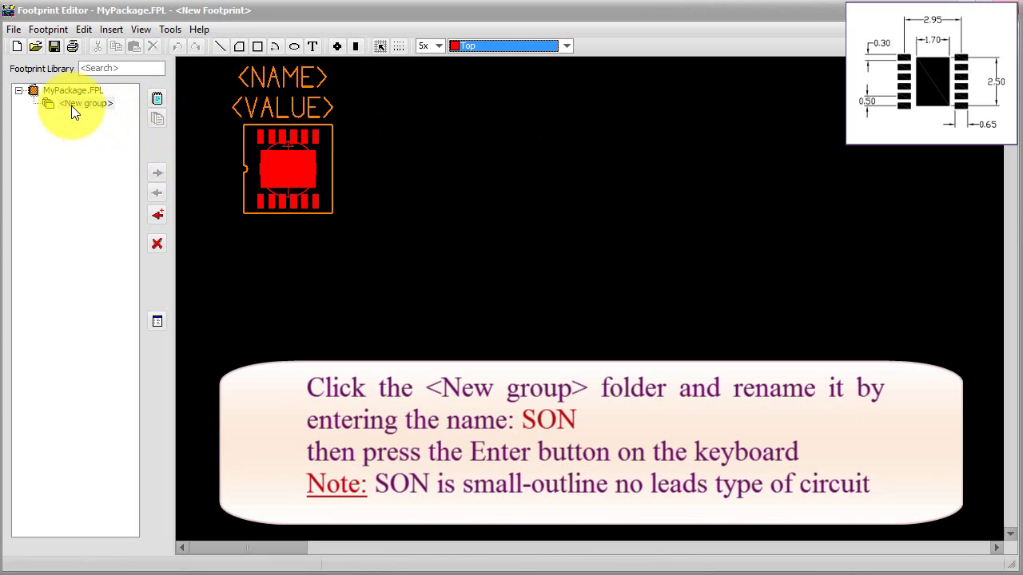
left_click(71, 106)
left_click(72, 106)
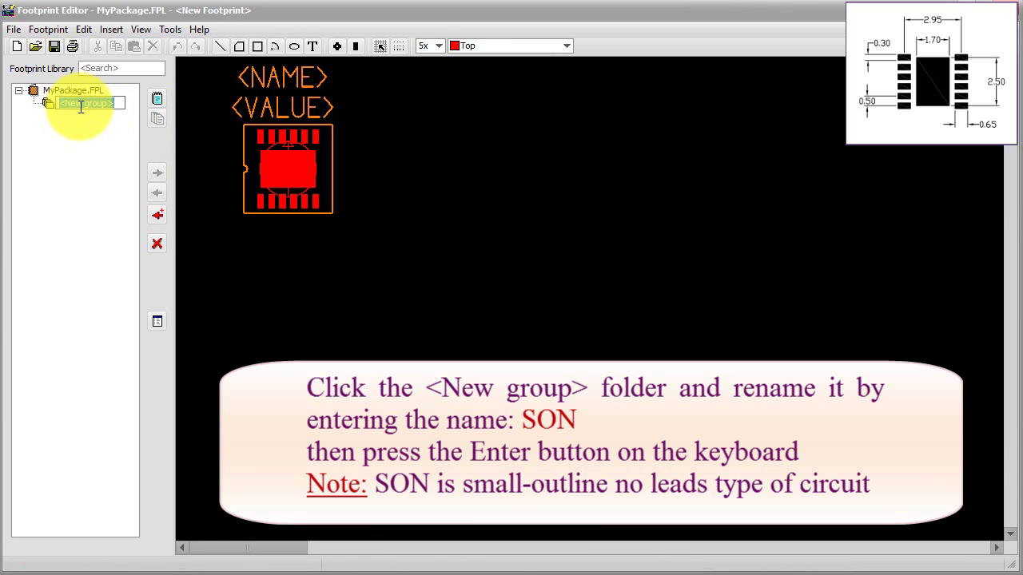
type("SON")
key("Return")
left_click(120, 114)
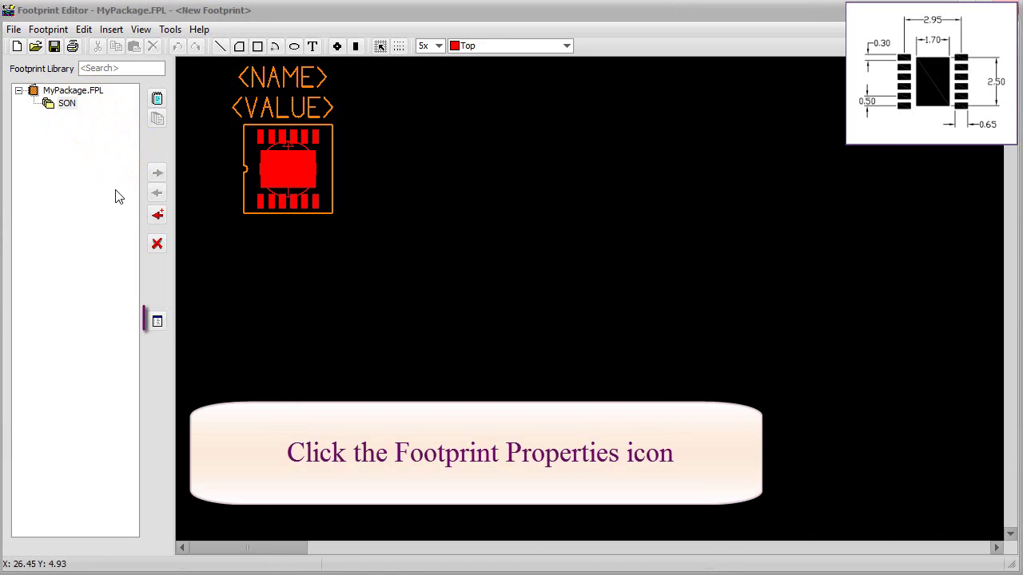
Enter SON12_3x3_0.5_TP as the Name in Footprint Properties
left_click(161, 329)
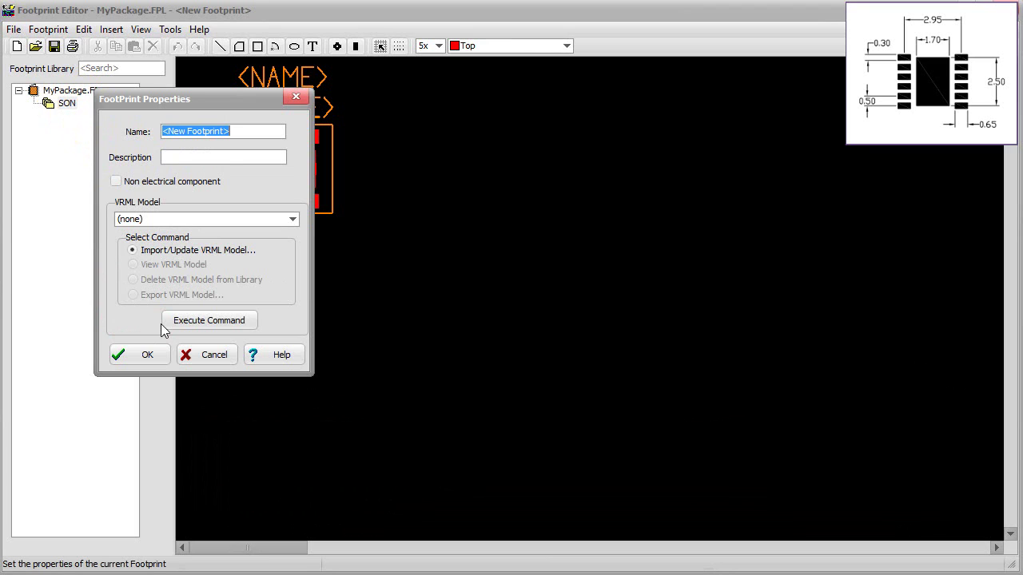
left_click(245, 132)
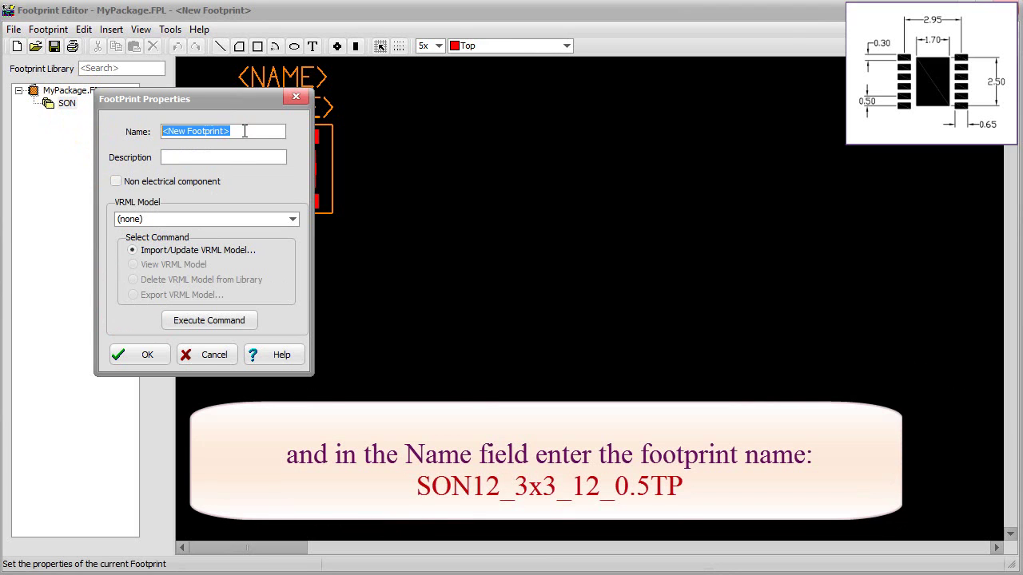
type("SO")
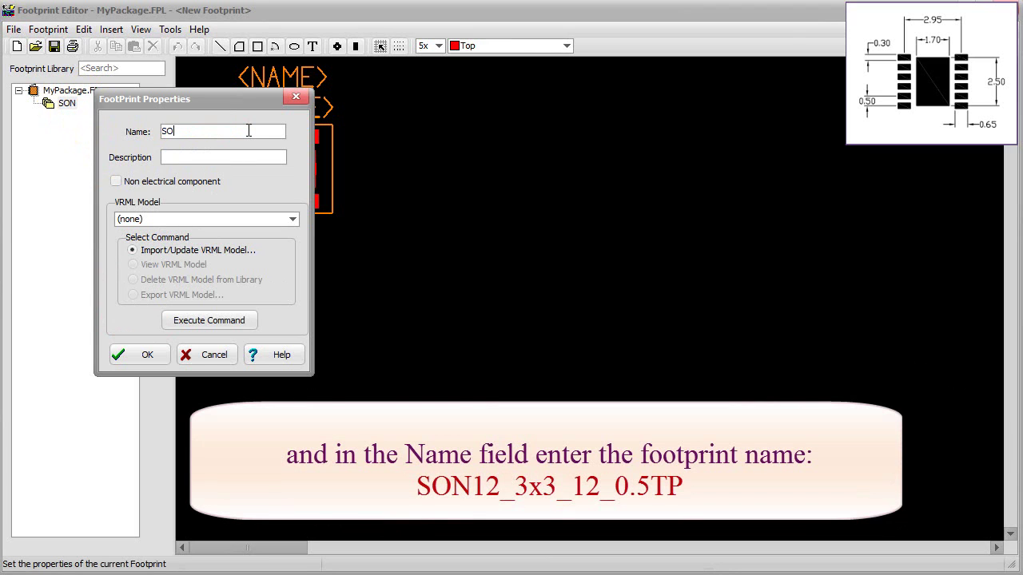
type("N12_3x3_0.5_TP")
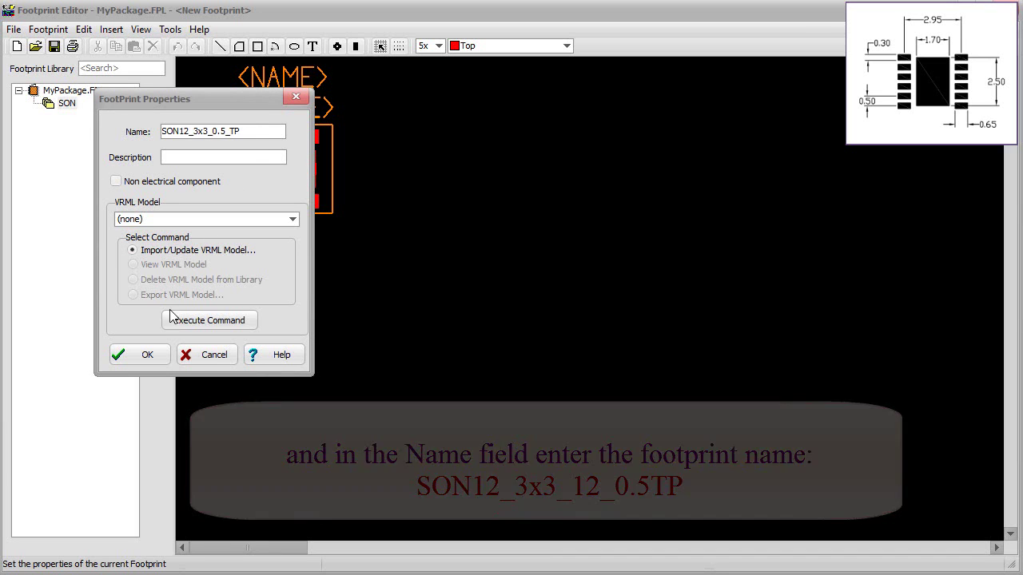
left_click(141, 357)
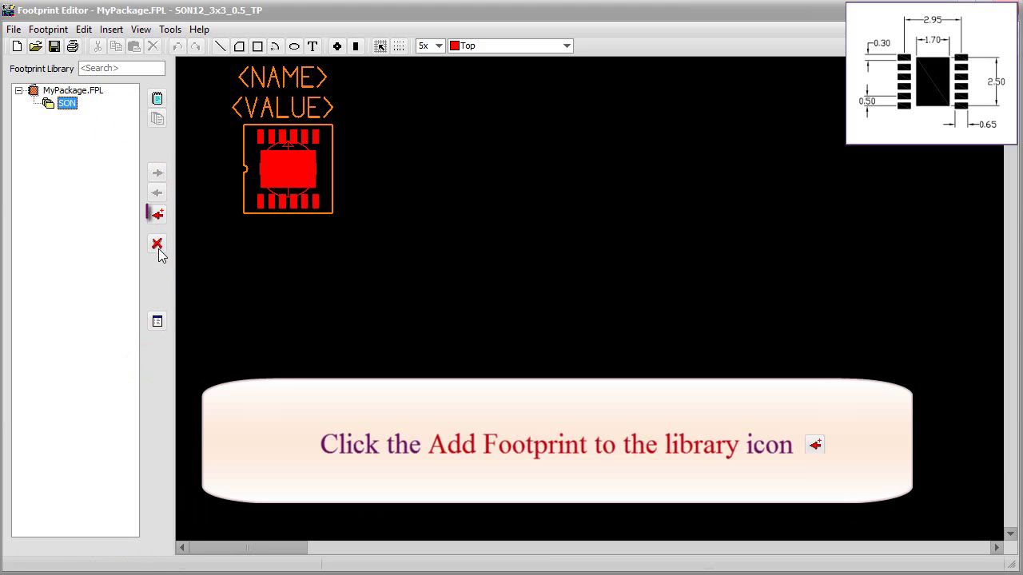
Add SON12_3x3_0.5_TP to the SON group, save MyPackage.FPL, and close the Footprint Editor
left_click(158, 217)
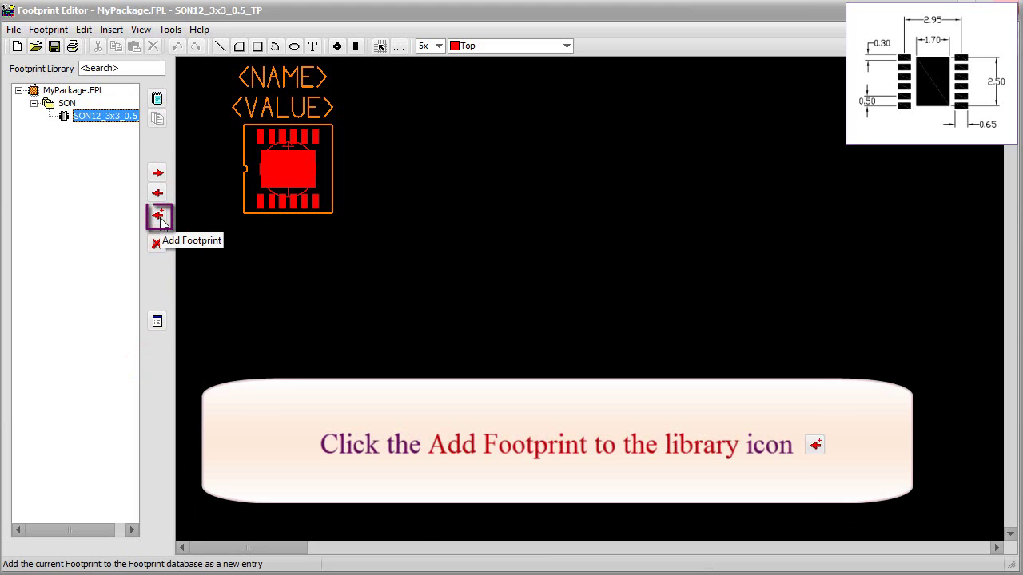
left_click_drag(173, 91, 199, 92)
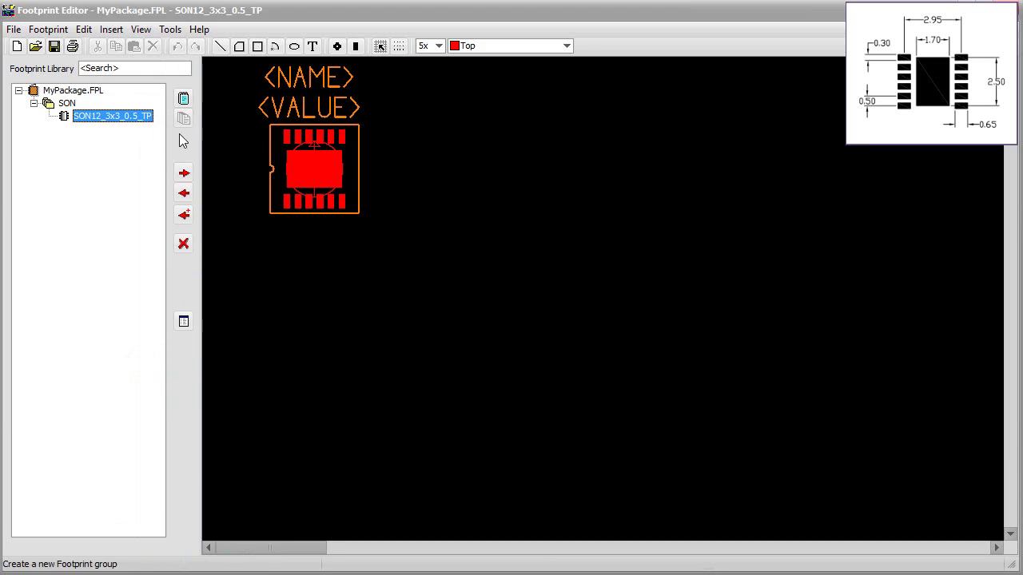
left_click(151, 138)
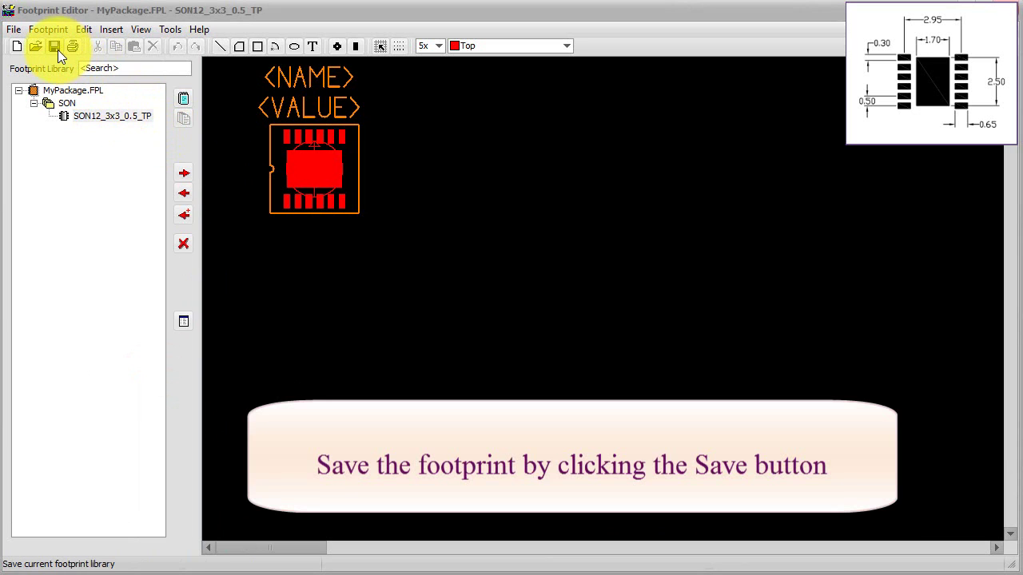
left_click(53, 44)
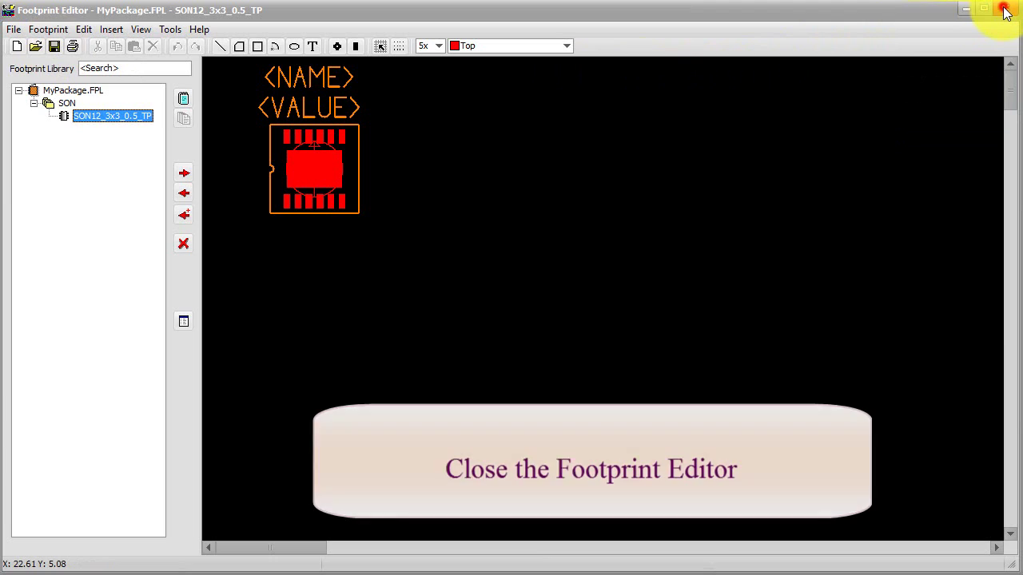
left_click(1005, 10)
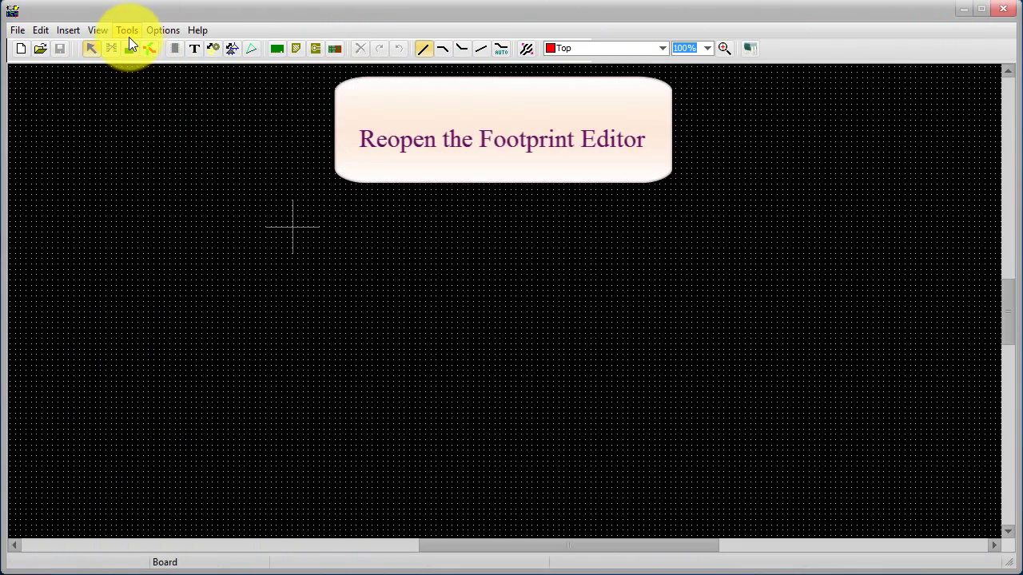
Launch the Footprint Editor, load MyPackage.FPL, and expand its SON group to show SON12_3x3_0.5_TP
left_click(127, 30)
left_click(139, 51)
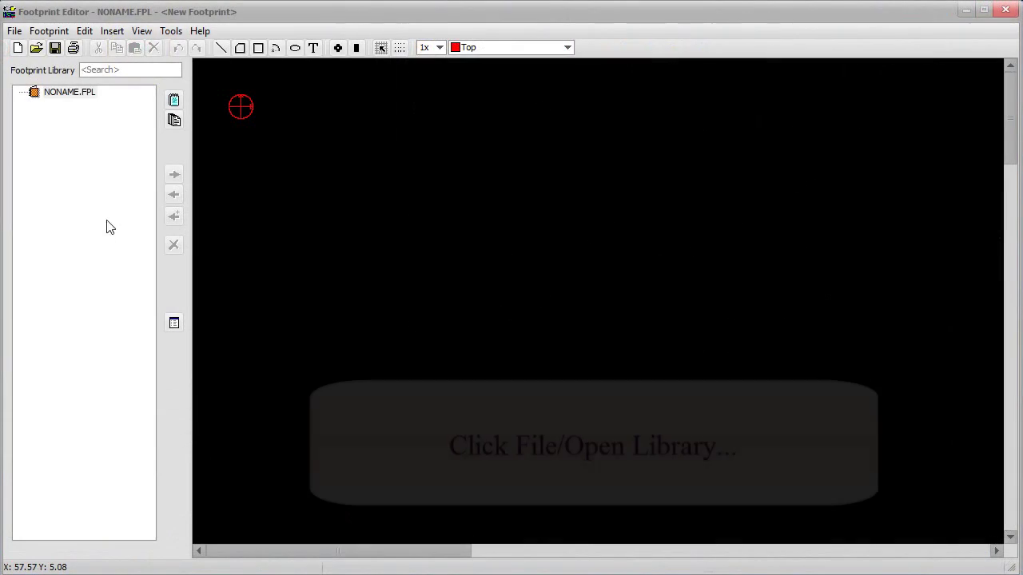
left_click(16, 32)
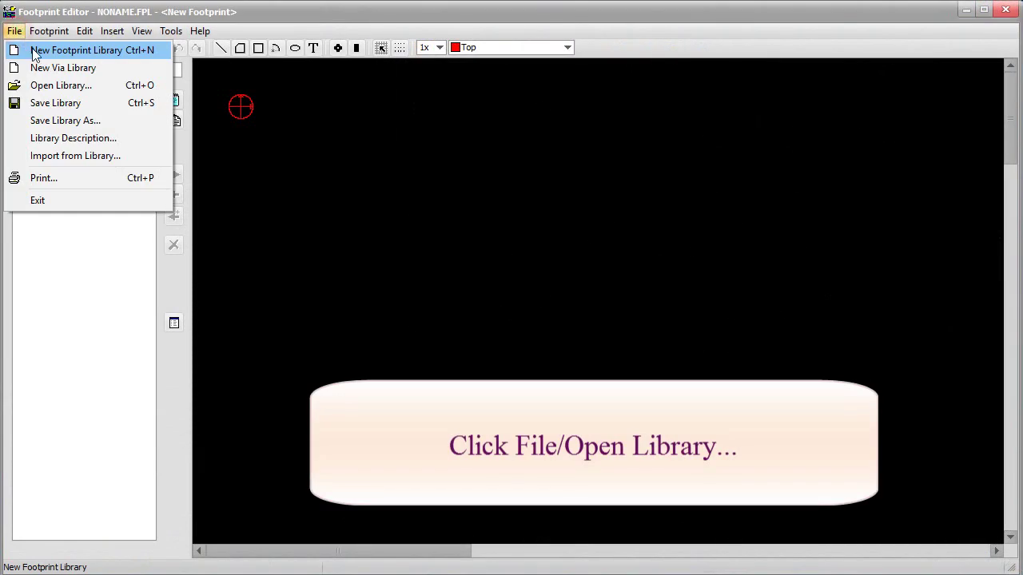
left_click(51, 86)
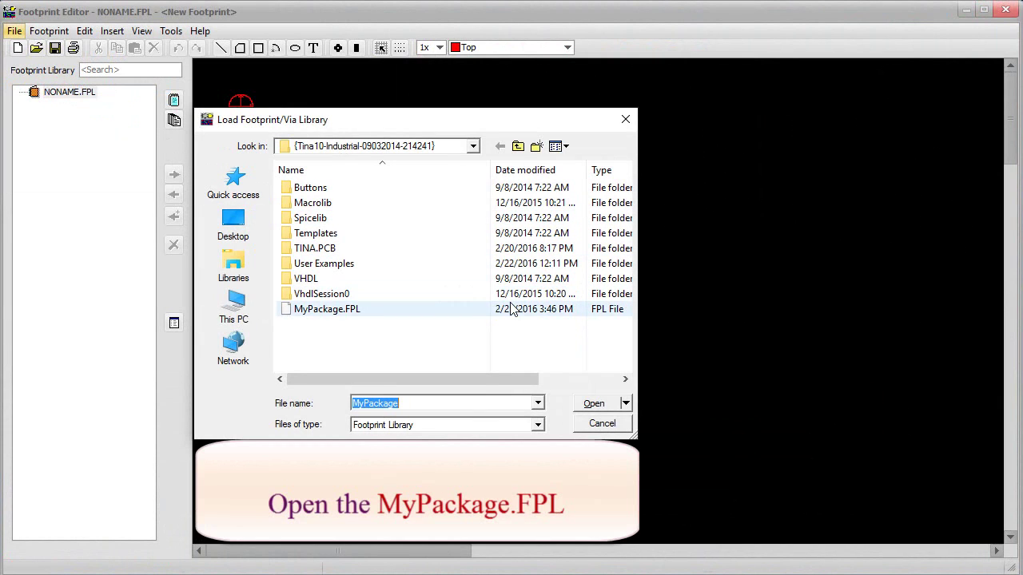
left_click(512, 310)
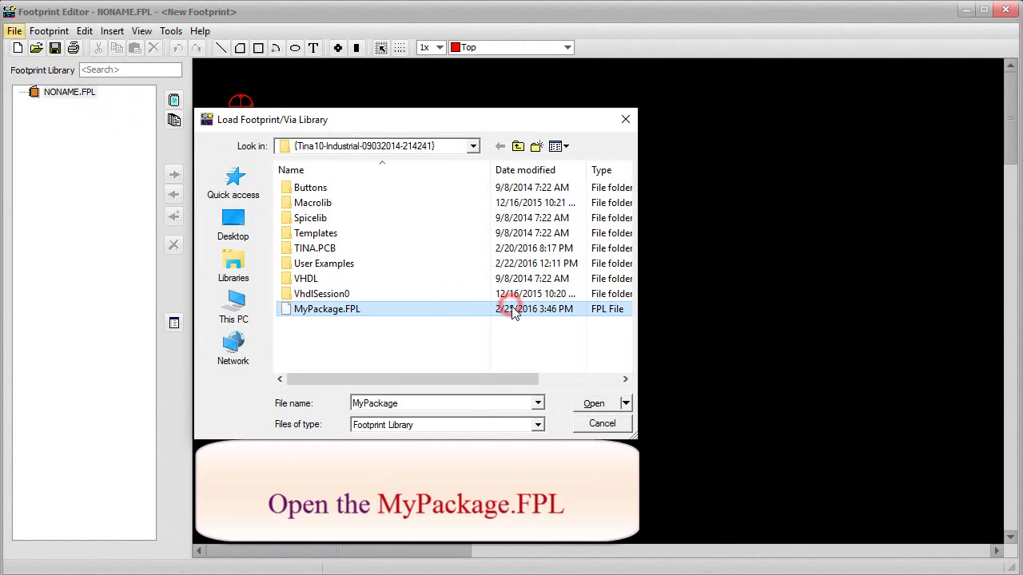
left_click(581, 404)
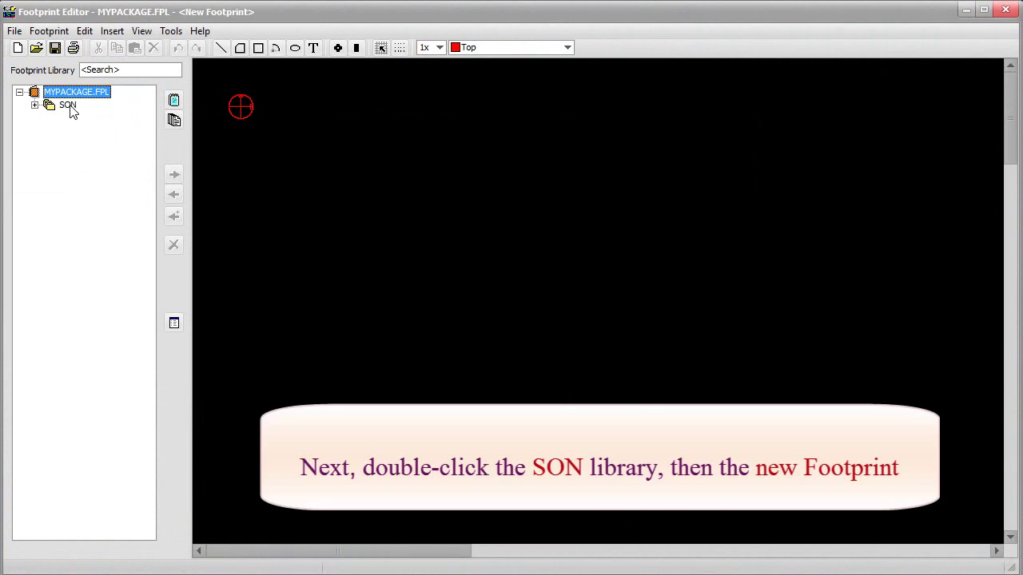
left_click(69, 107)
double_click(70, 110)
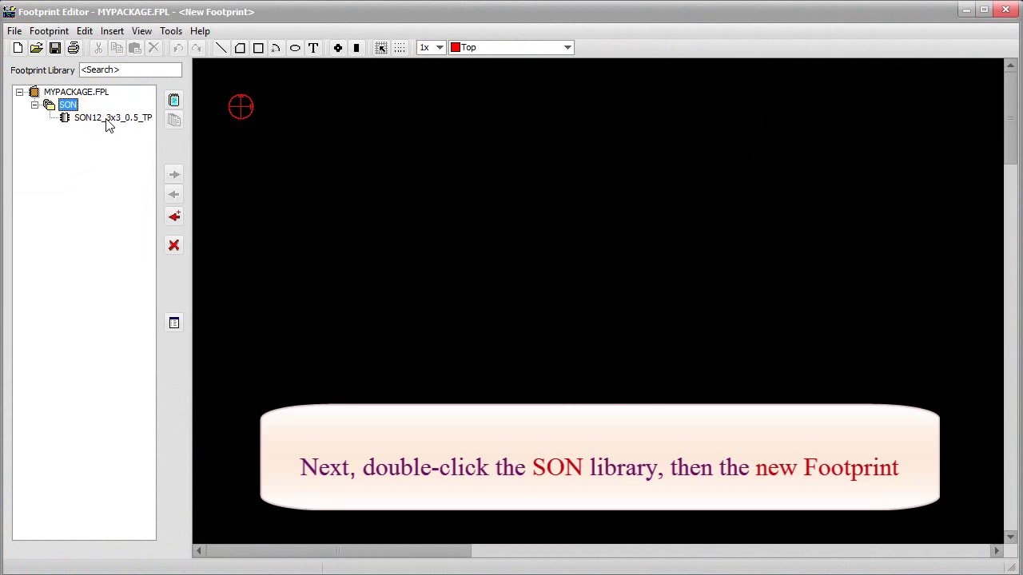